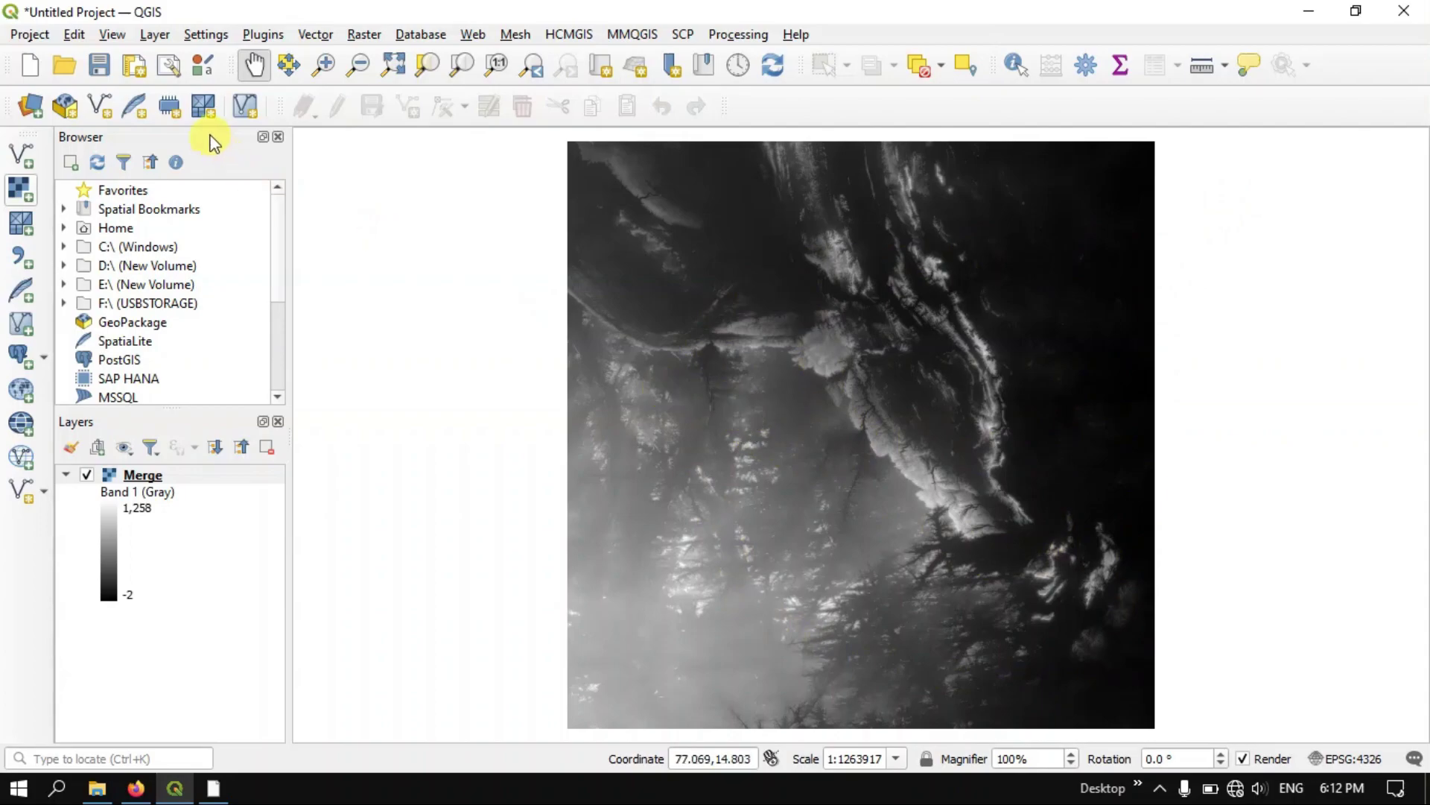
Open the Raster > Extraction > Contour tool and set the Merge raster as its input layer
left_click(365, 35)
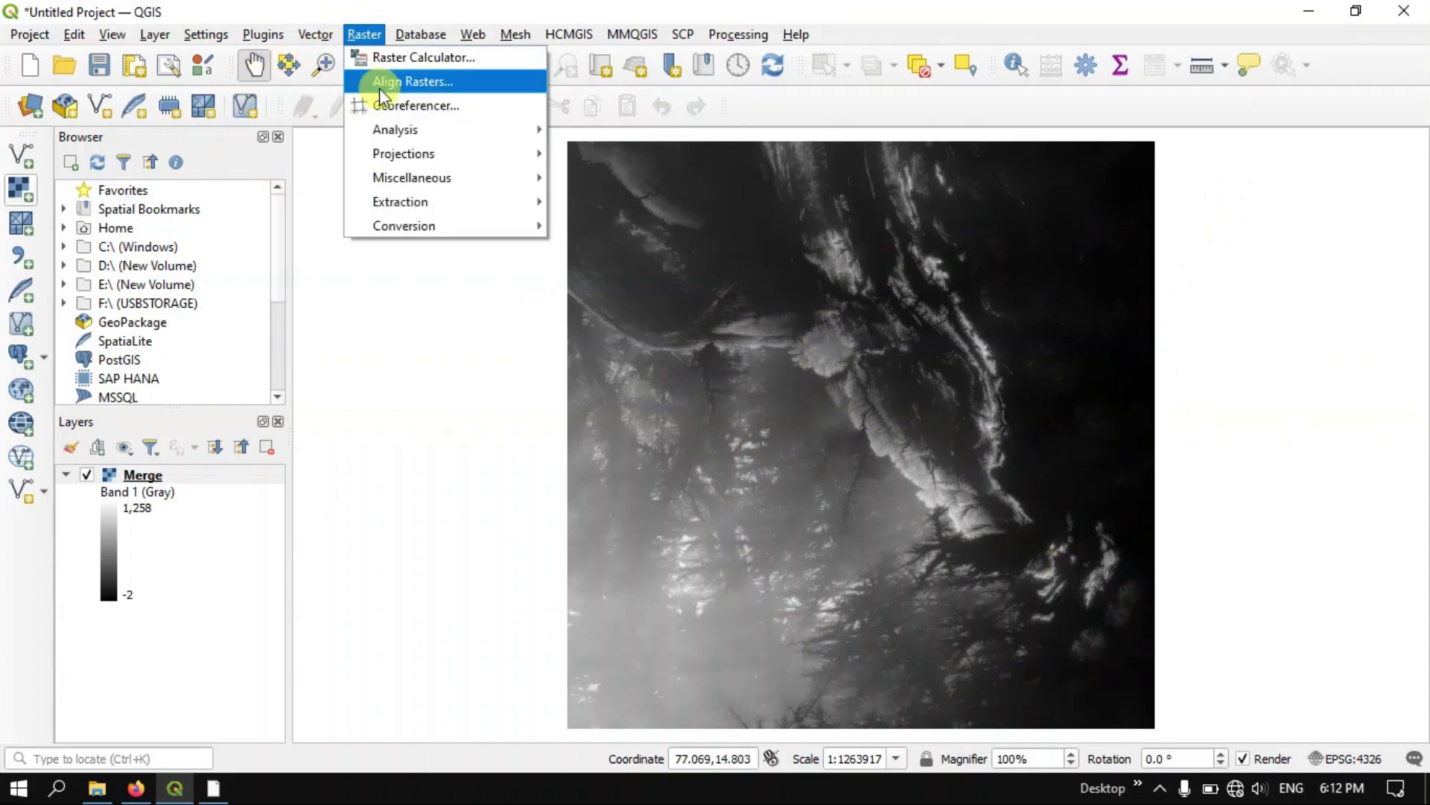
mouse_move(380, 202)
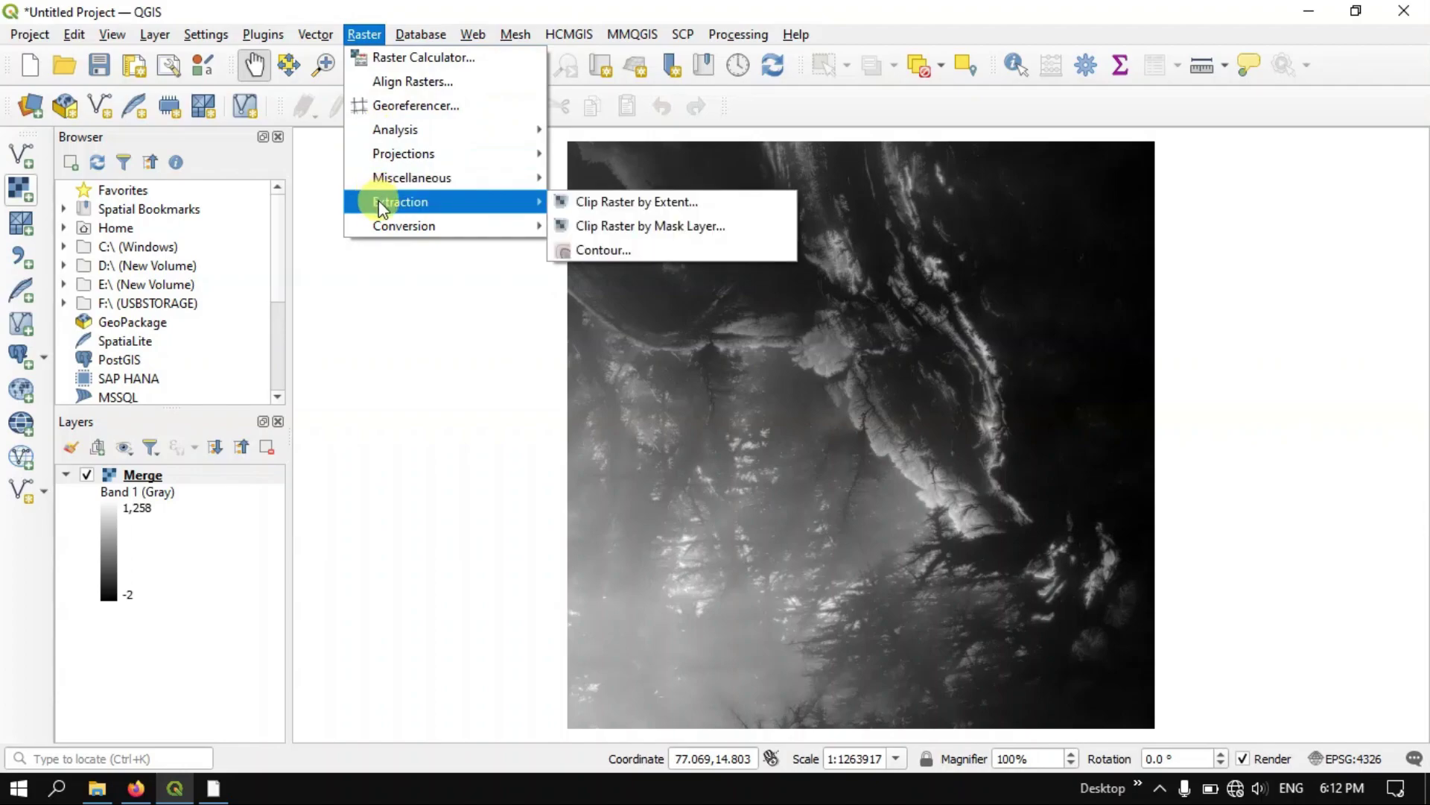
left_click(605, 248)
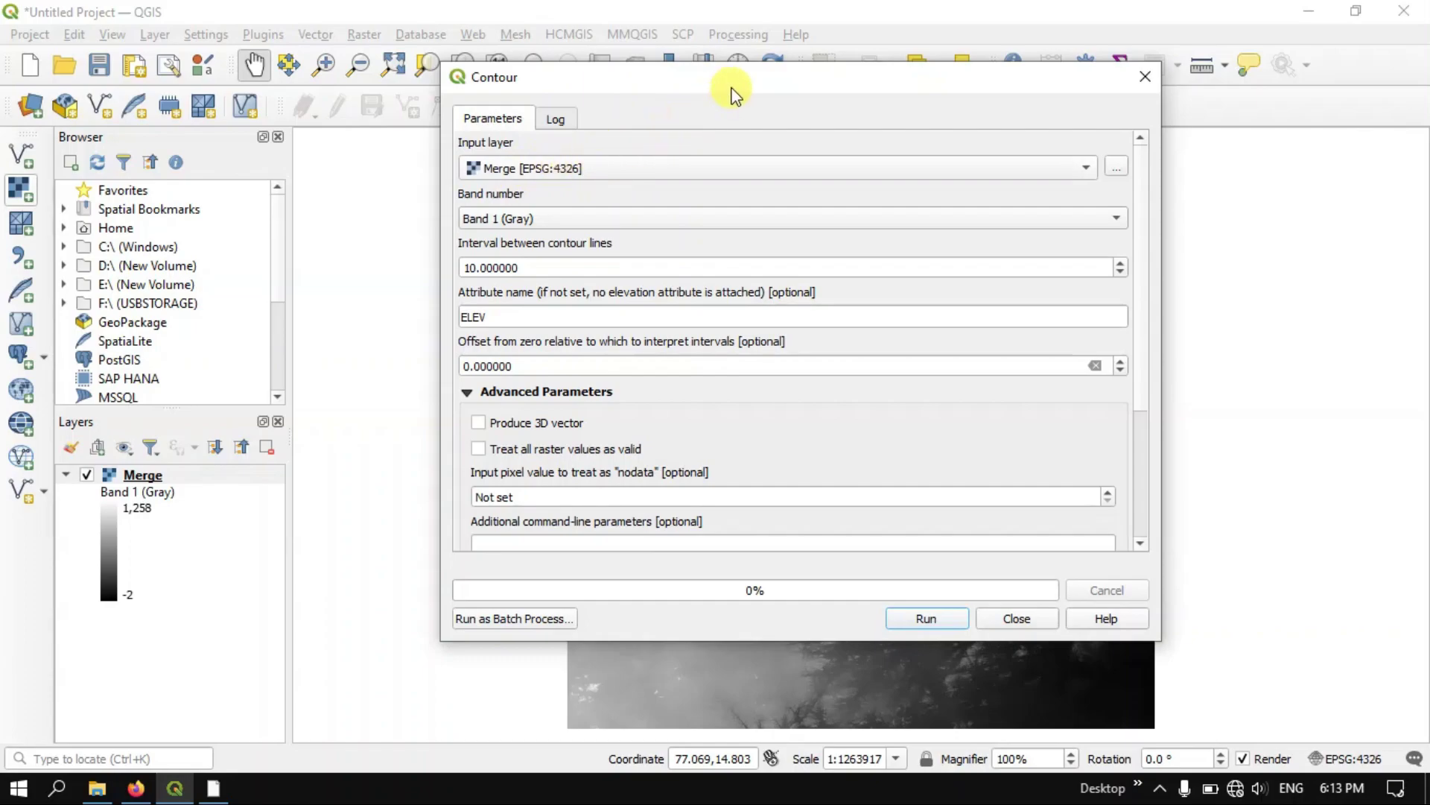
left_click_drag(727, 79, 724, 103)
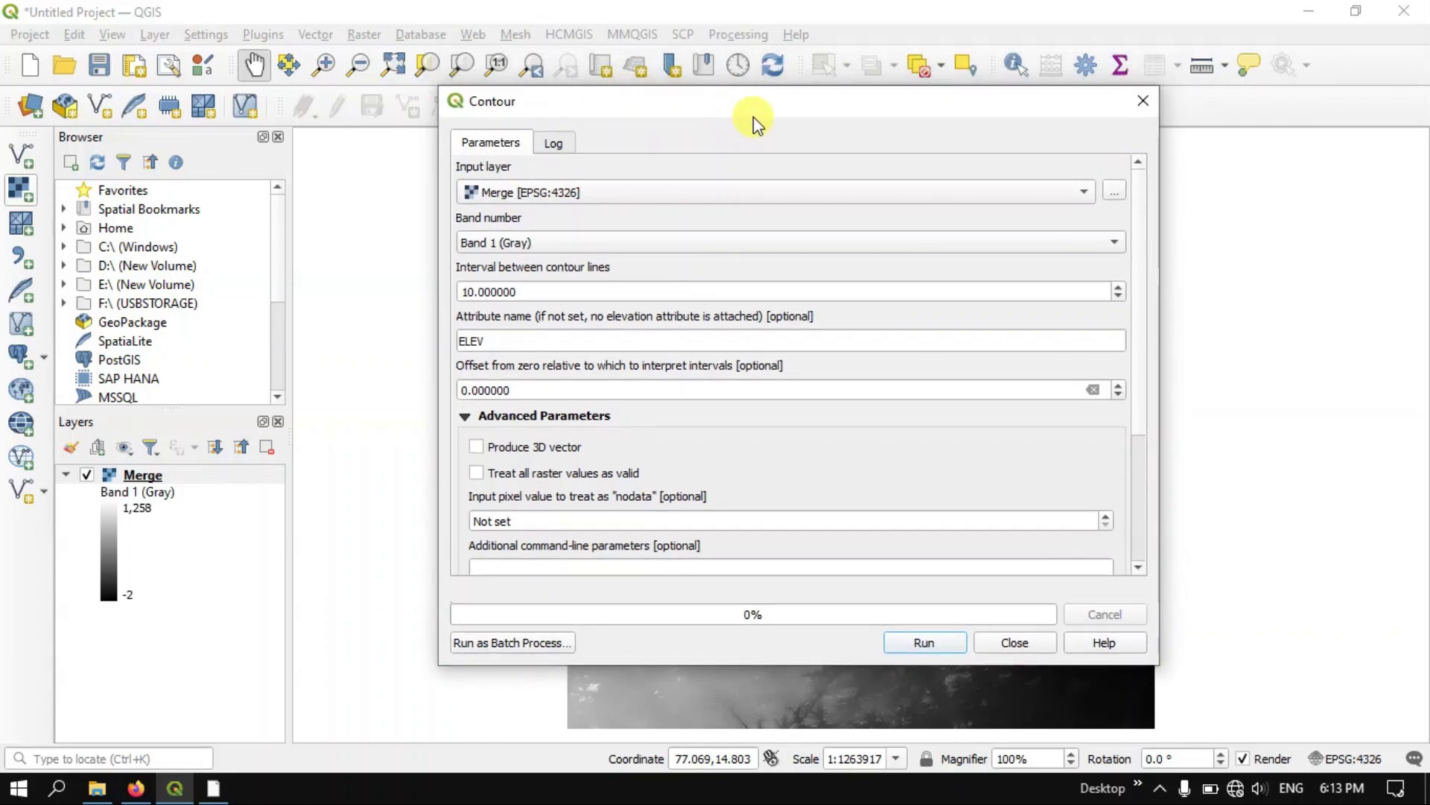
left_click(1111, 193)
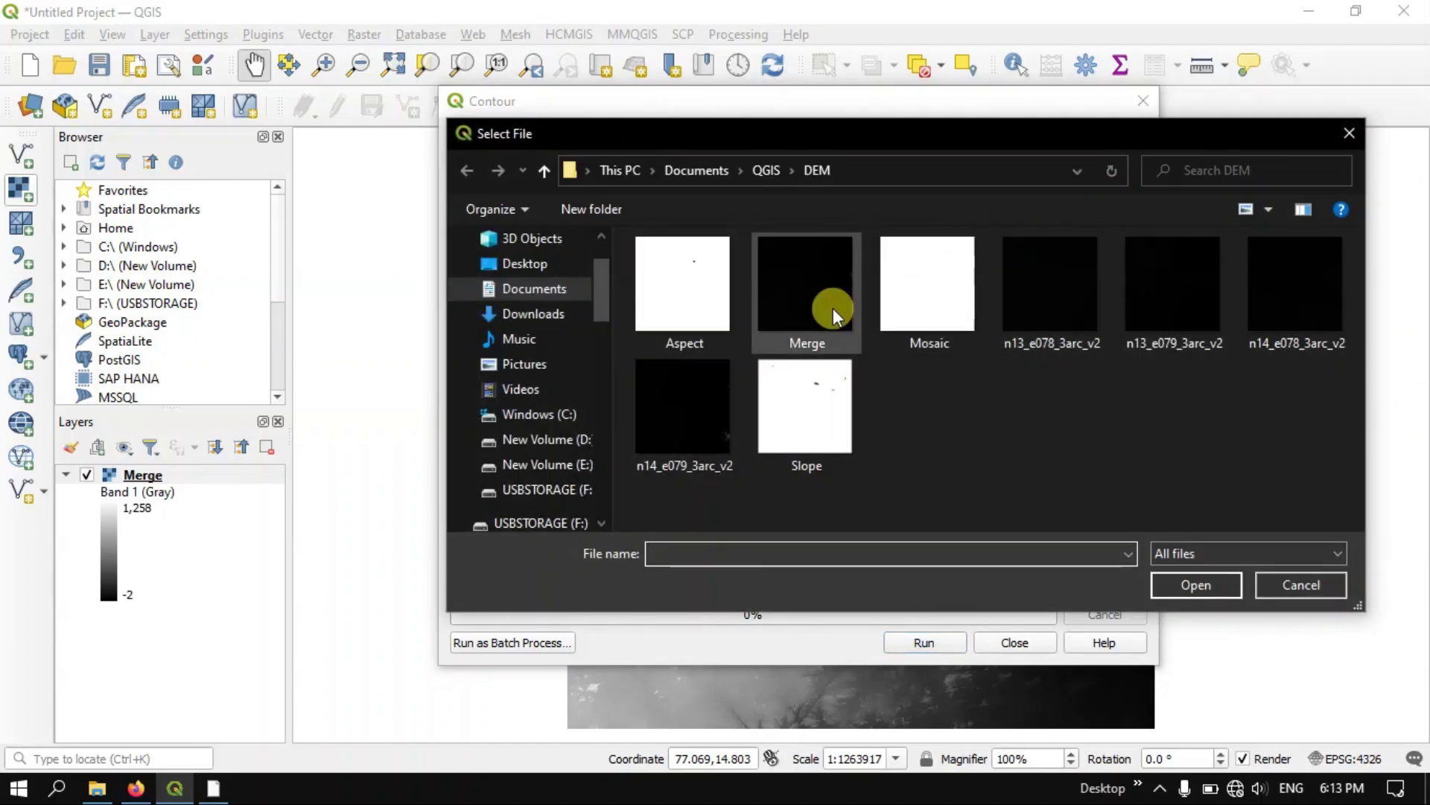
left_click(833, 307)
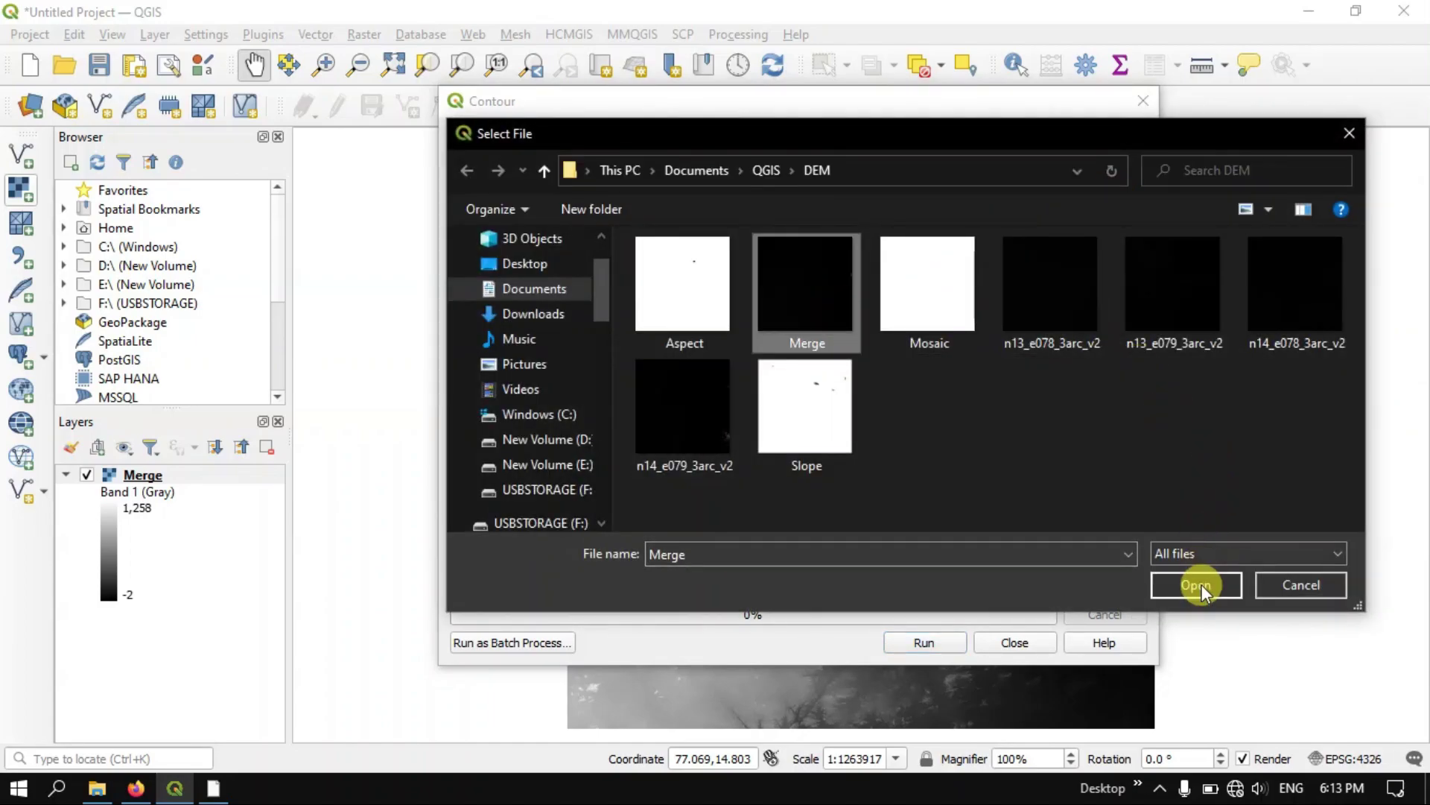
left_click(1348, 134)
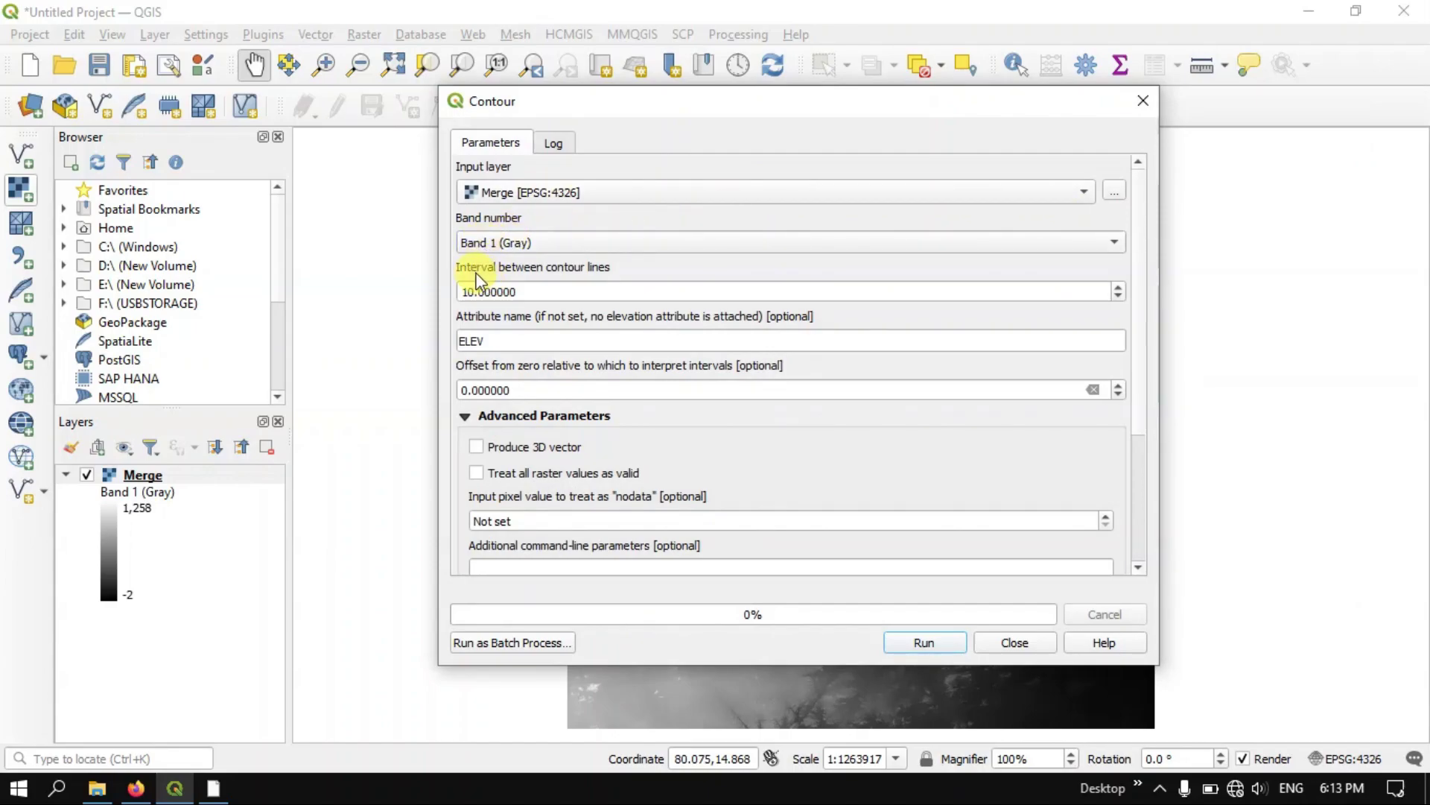
Change the contour interval to 100 and rename the ELEV attribute to ELEV_100
left_click(537, 291)
left_click_drag(530, 290, 462, 299)
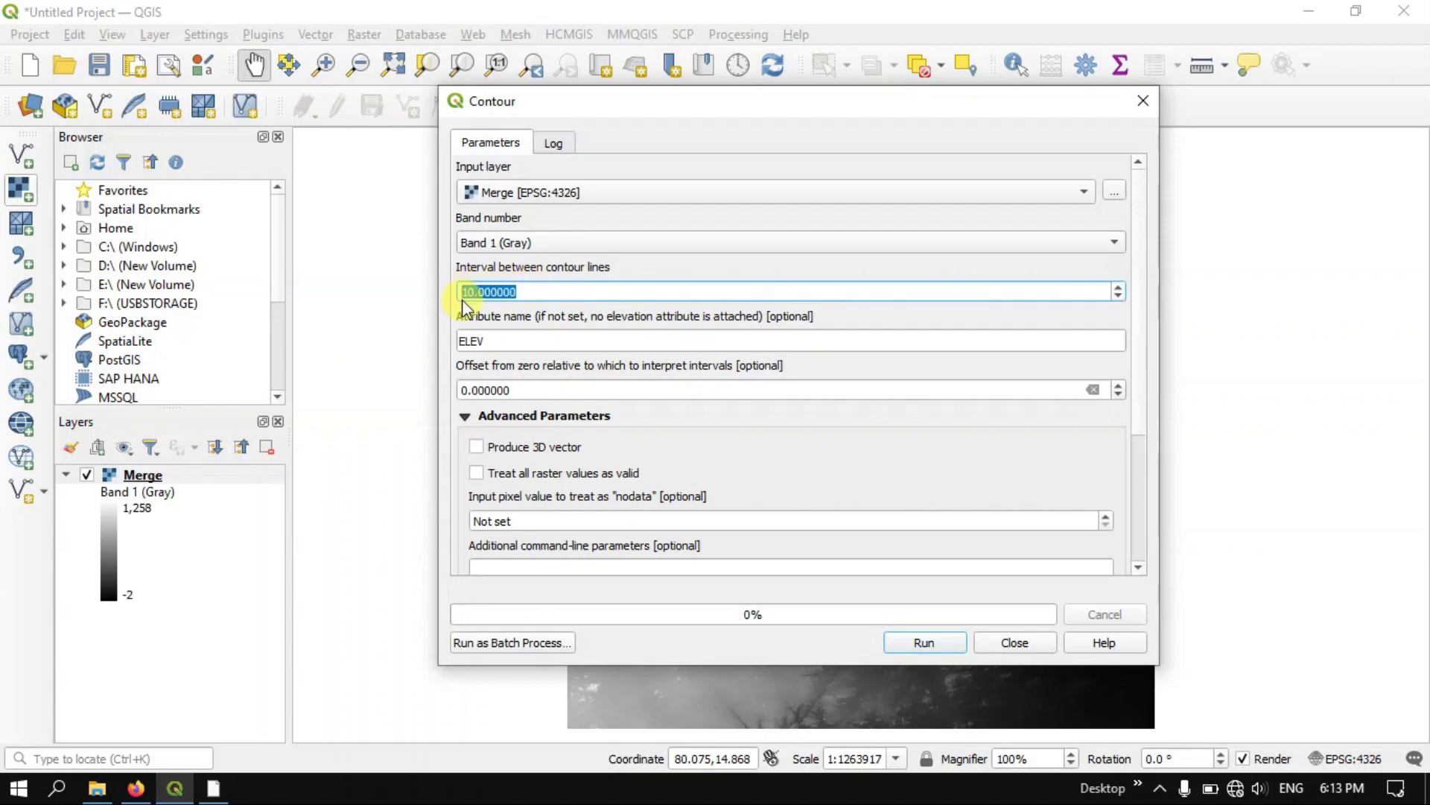
type("100")
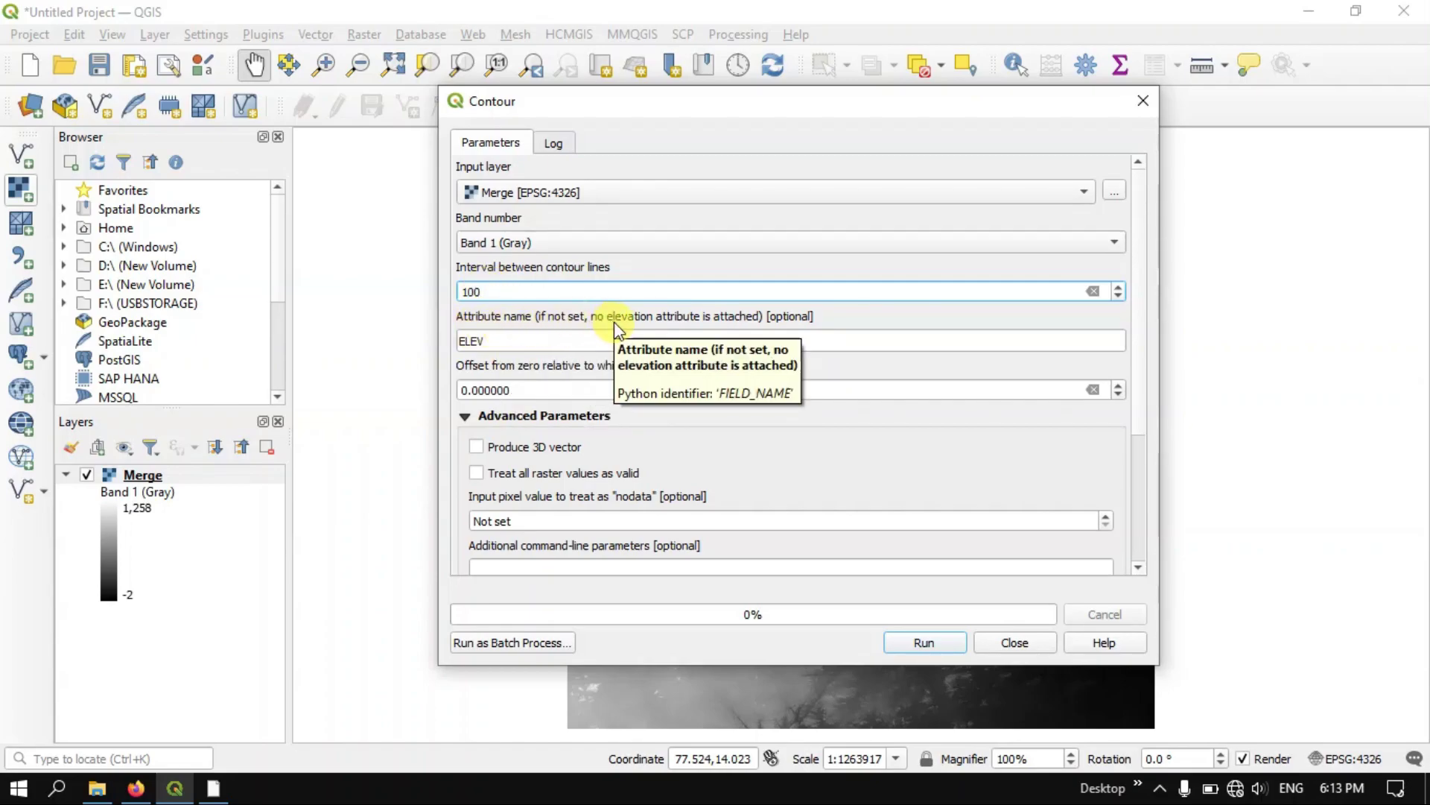
left_click(494, 341)
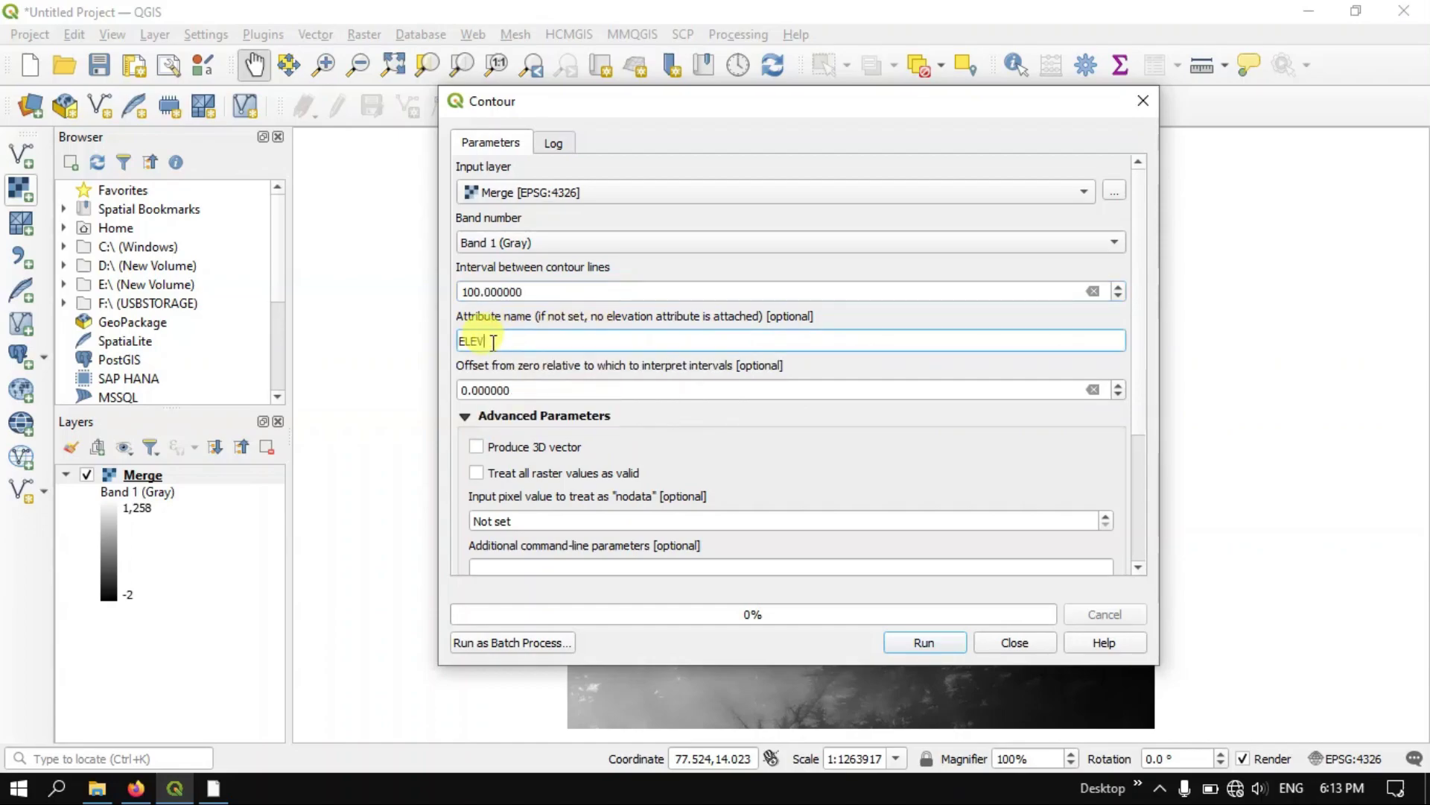
left_click_drag(494, 341, 459, 341)
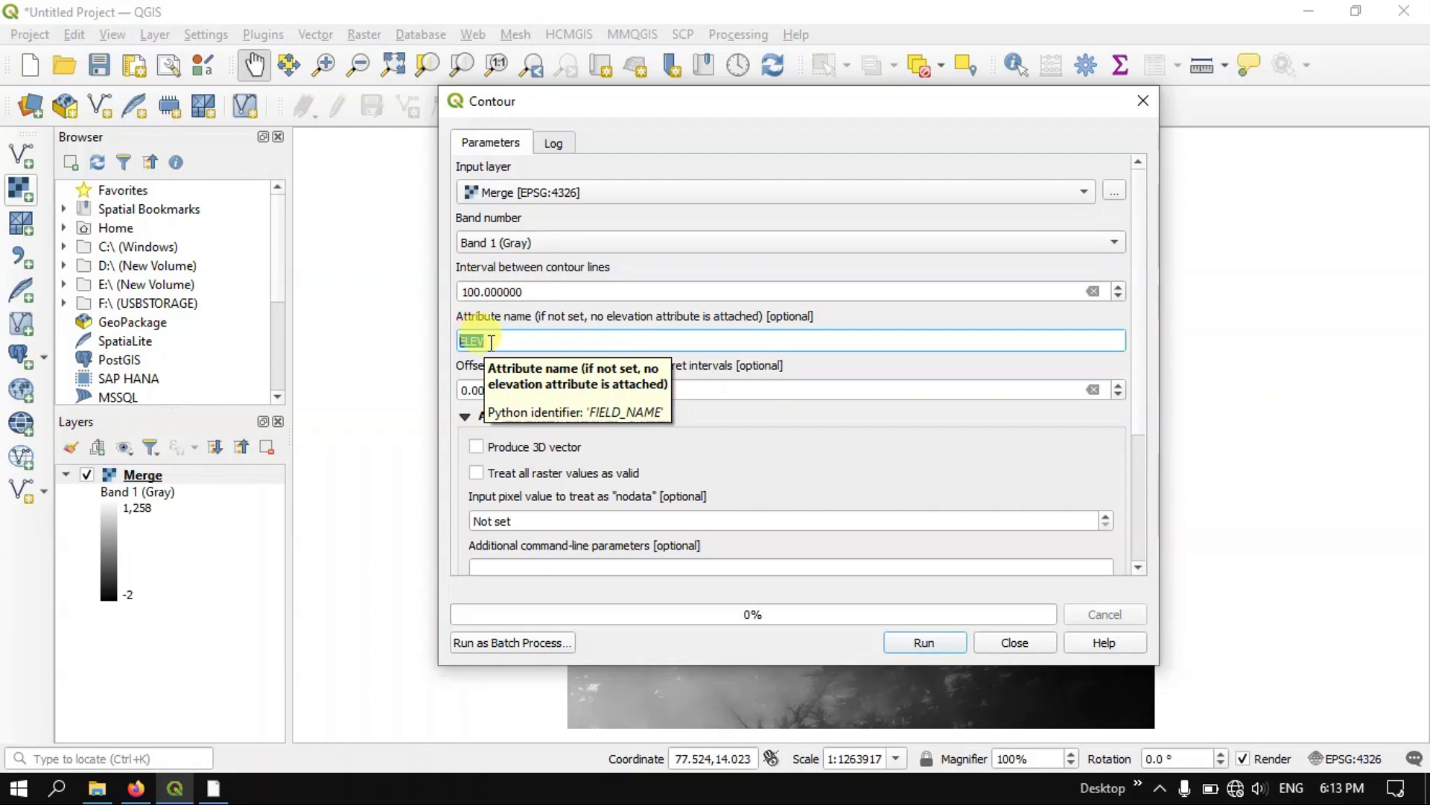
left_click(496, 342)
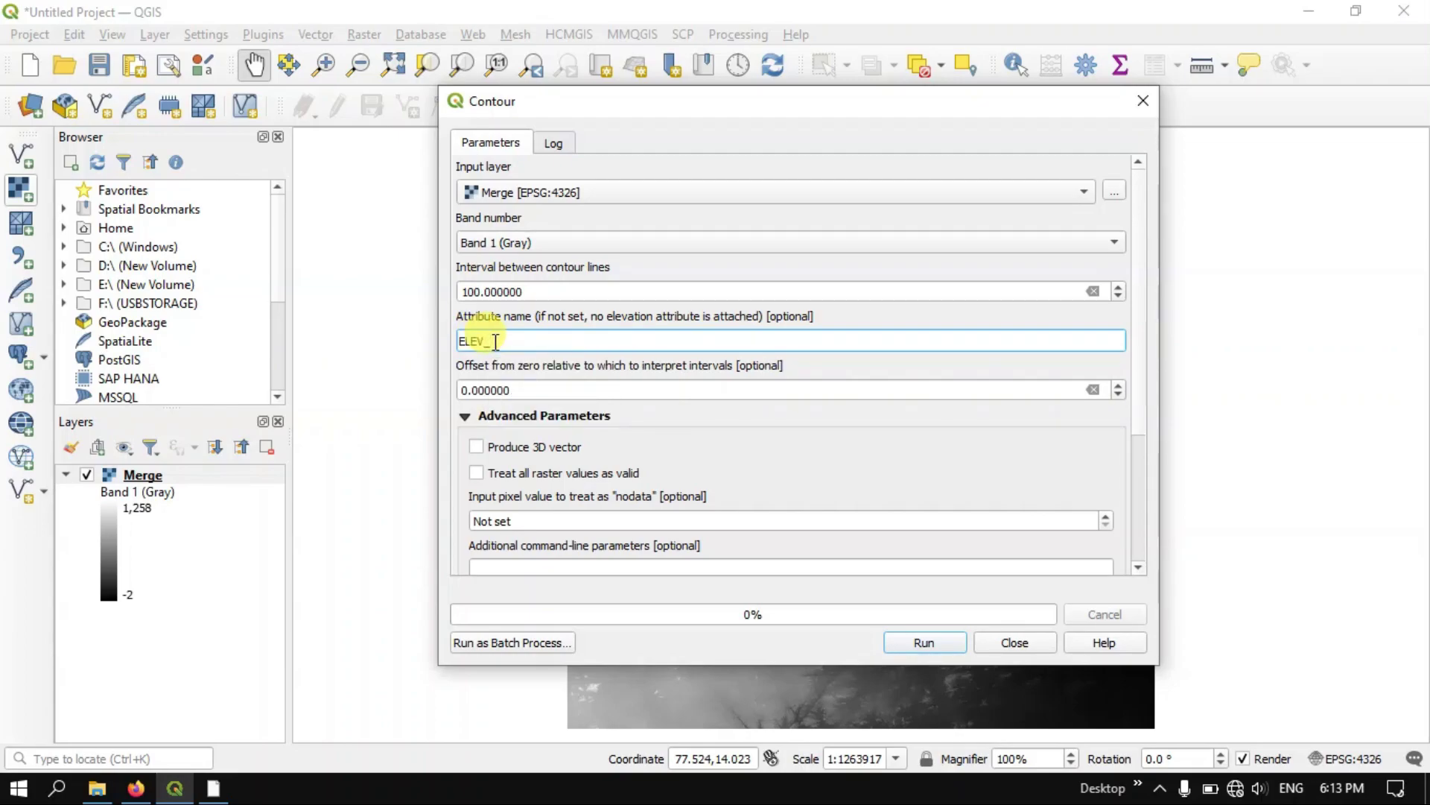
type("_")
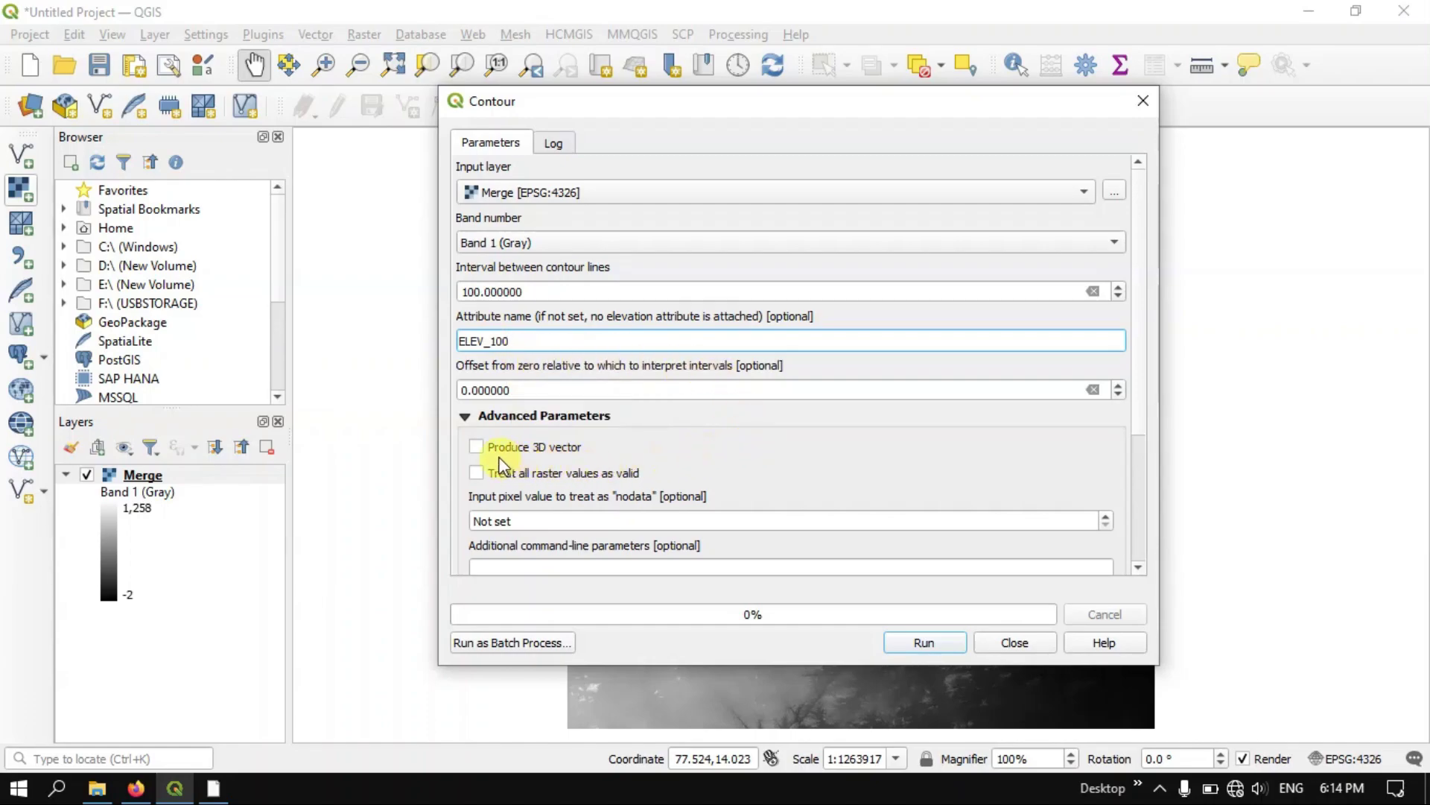
Enable Produce 3D vector and save the contour output as Contour_100.shp in the DEM folder
left_click(481, 449)
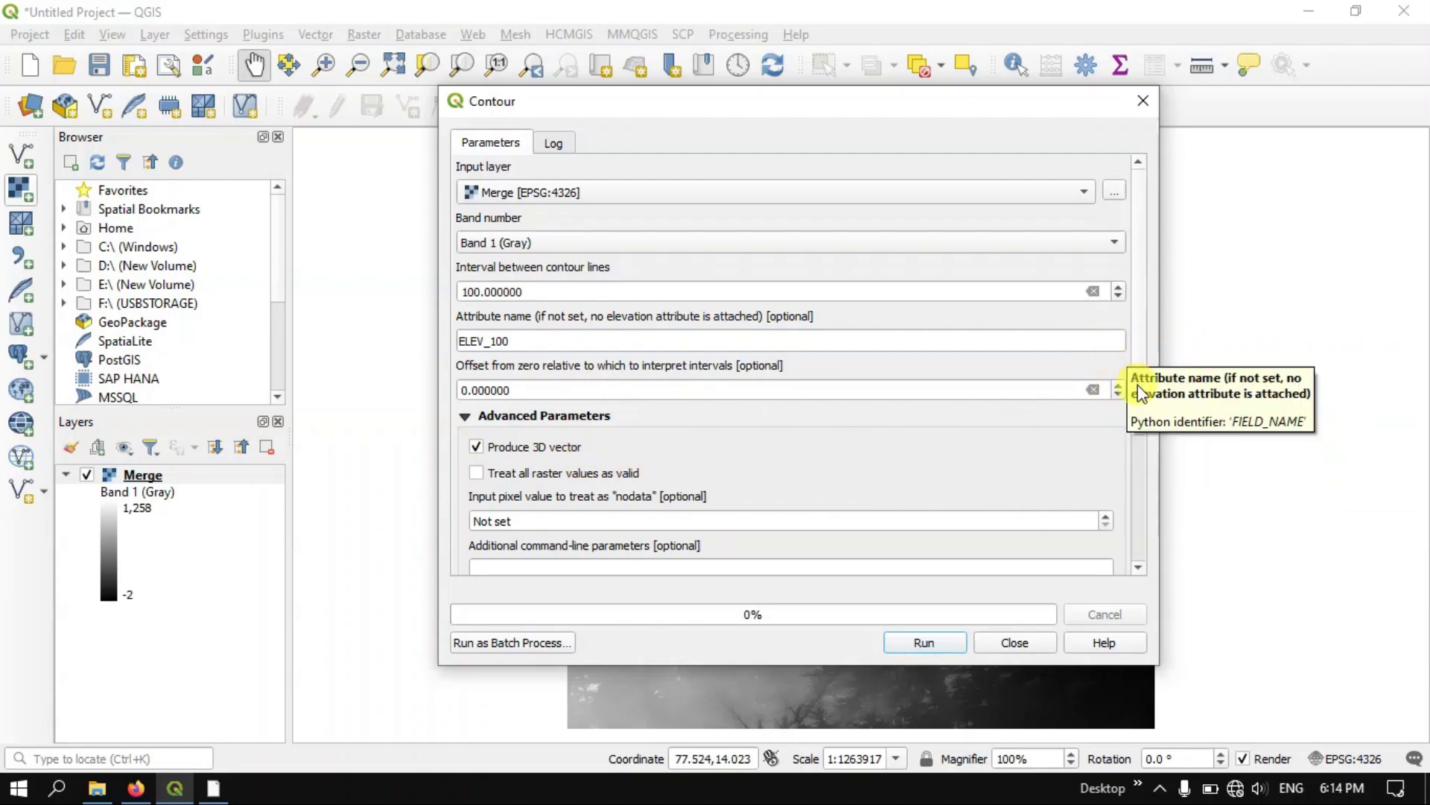
left_click_drag(1137, 385, 1140, 520)
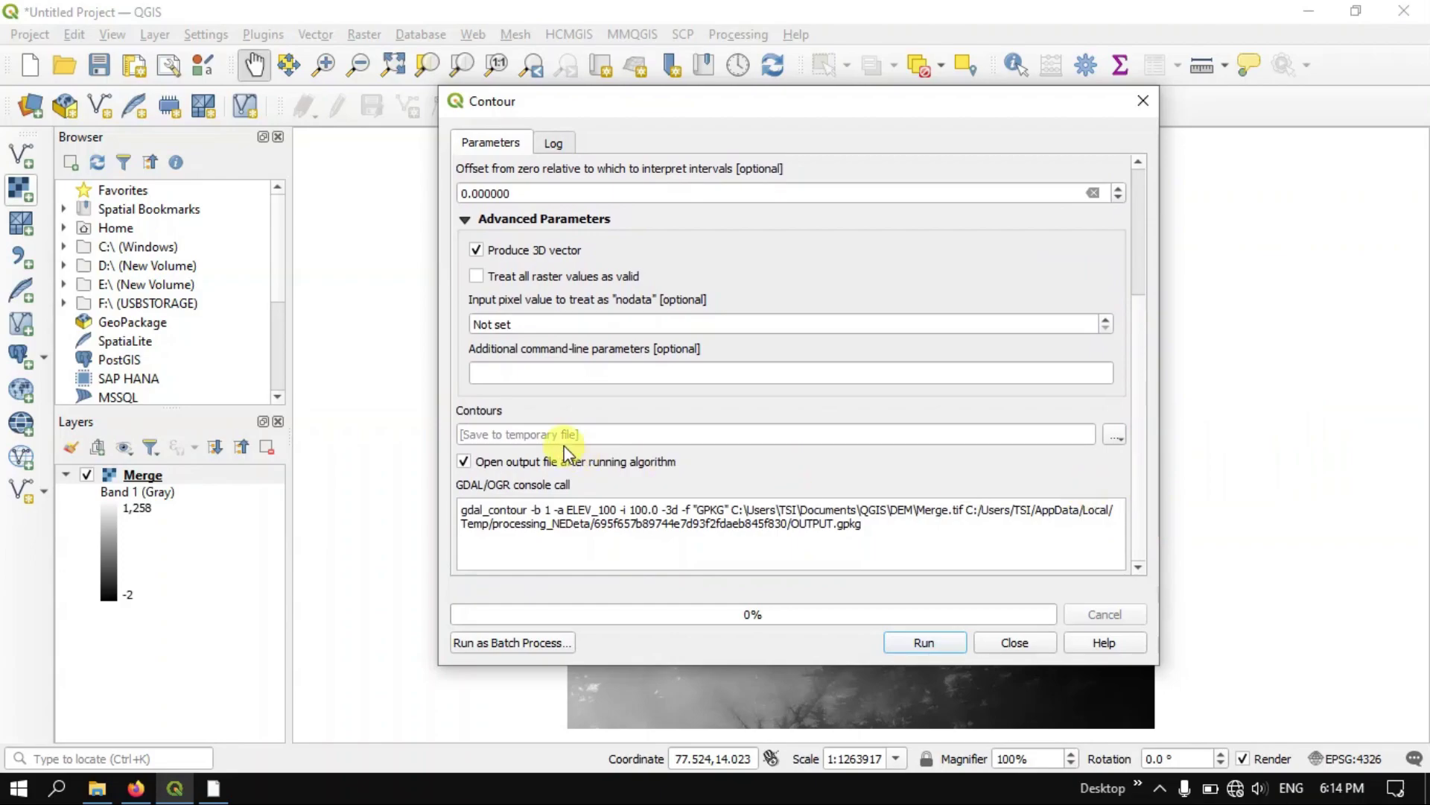
left_click(1116, 436)
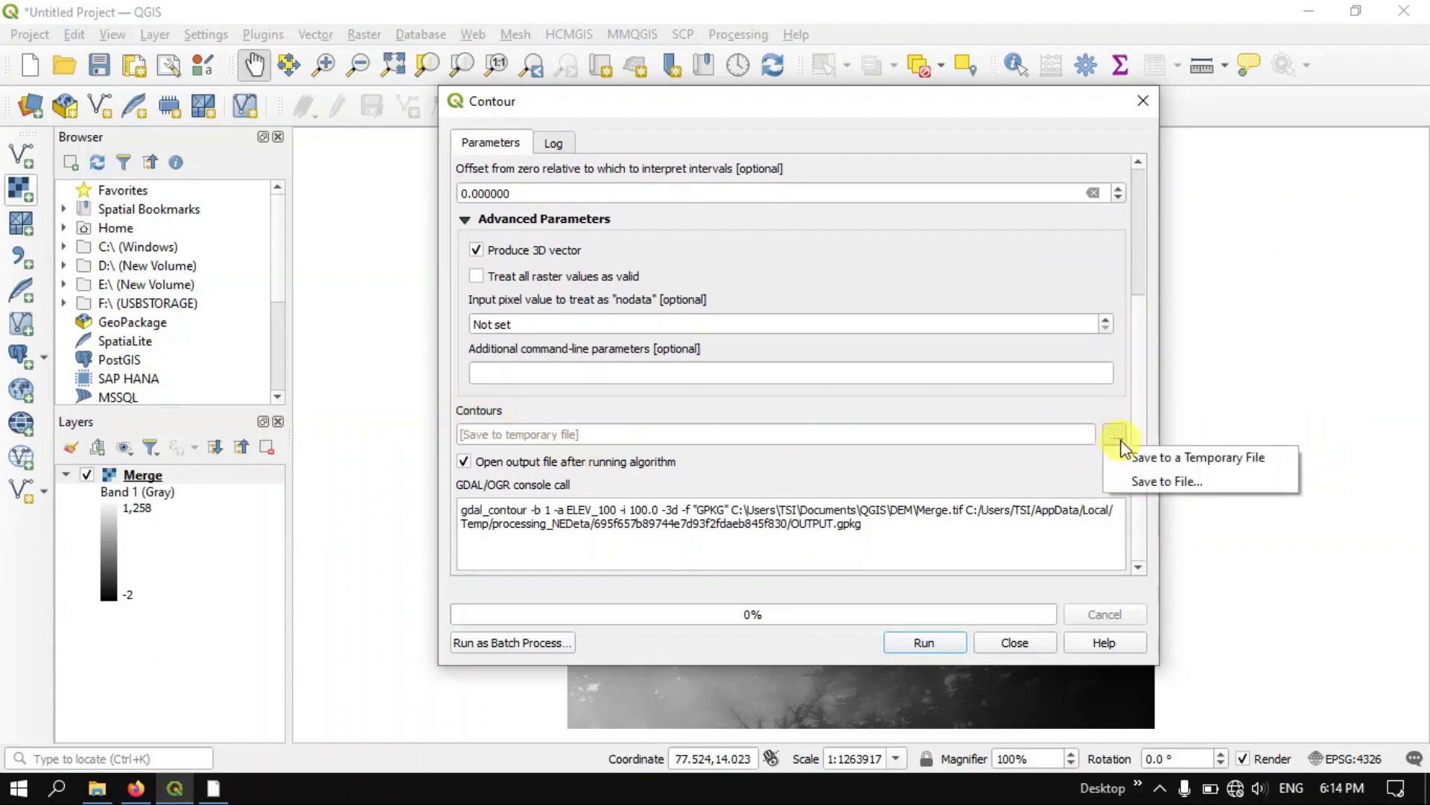
left_click(1163, 479)
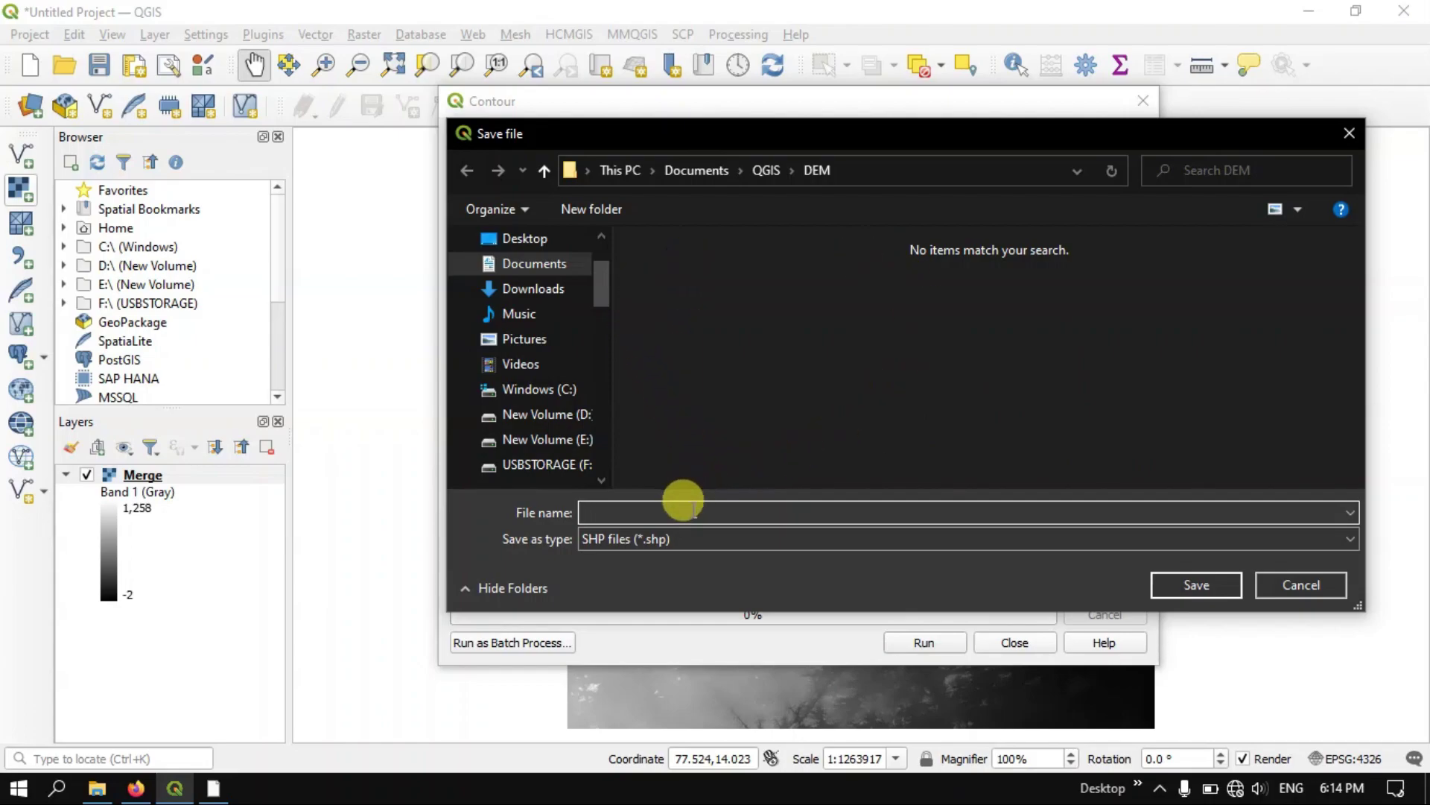
type("Contour_100")
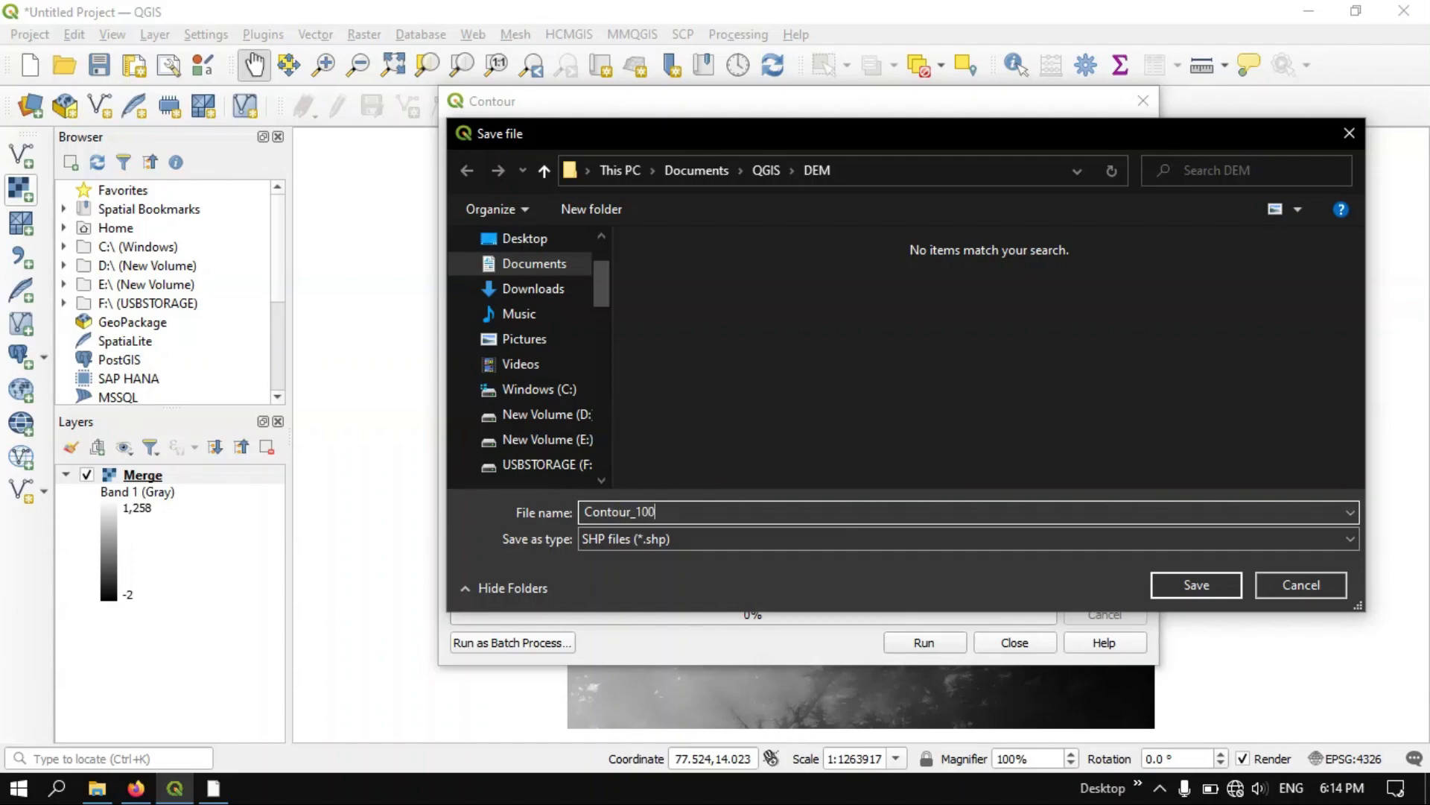
left_click(1185, 581)
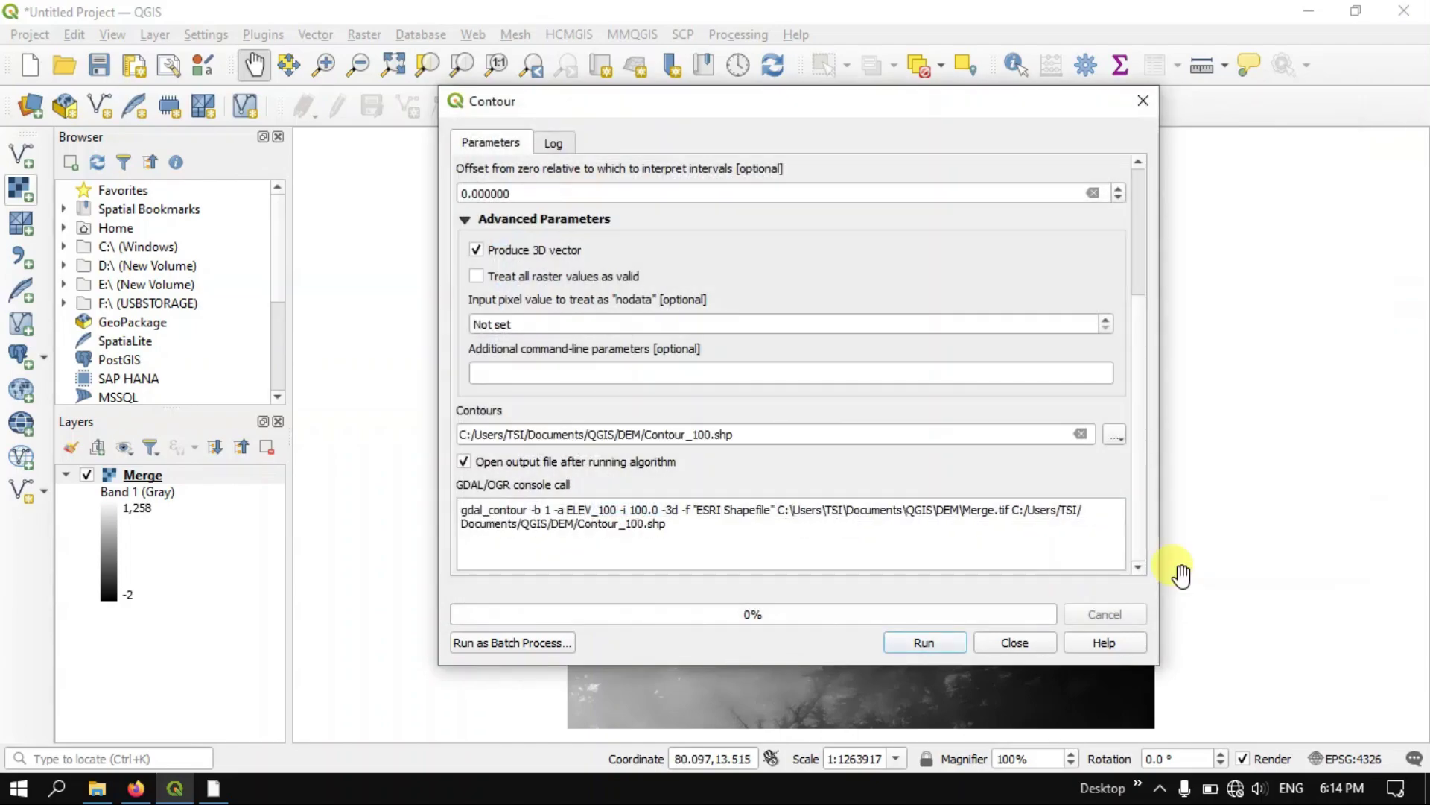
Run the Contour tool, close it, and zoom in on the new Contour_100 lines
left_click(926, 642)
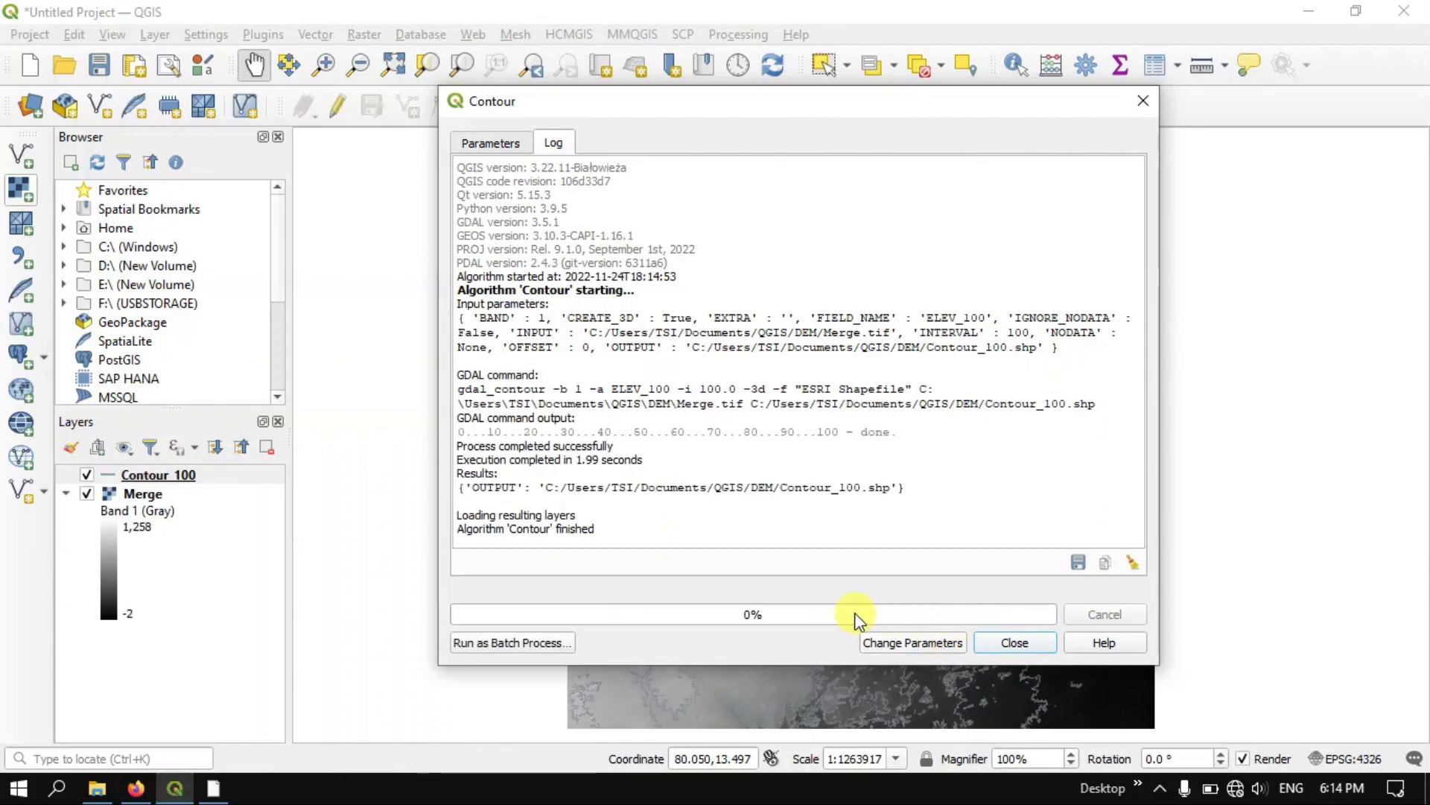
left_click(1014, 642)
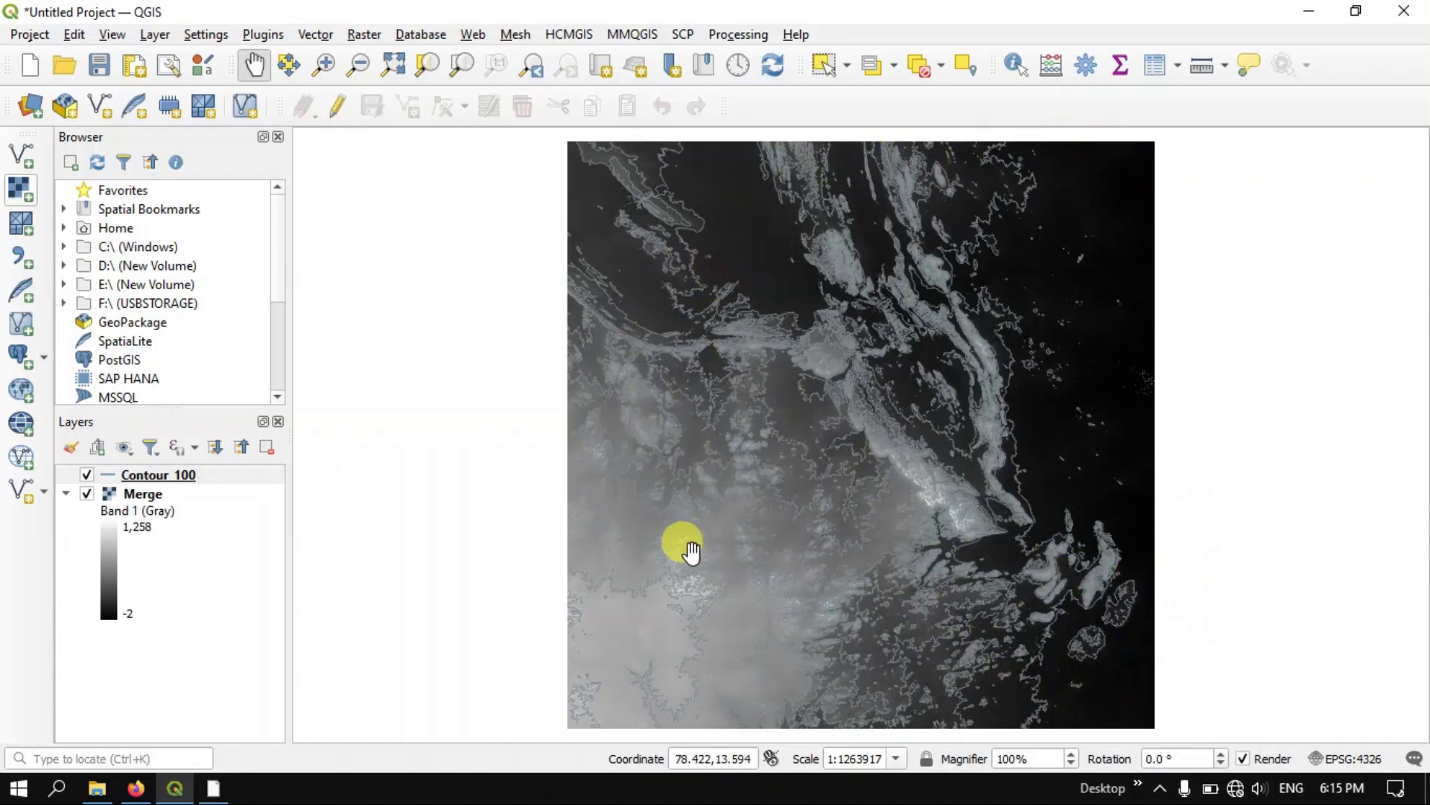
scroll(941, 400, "up", 1)
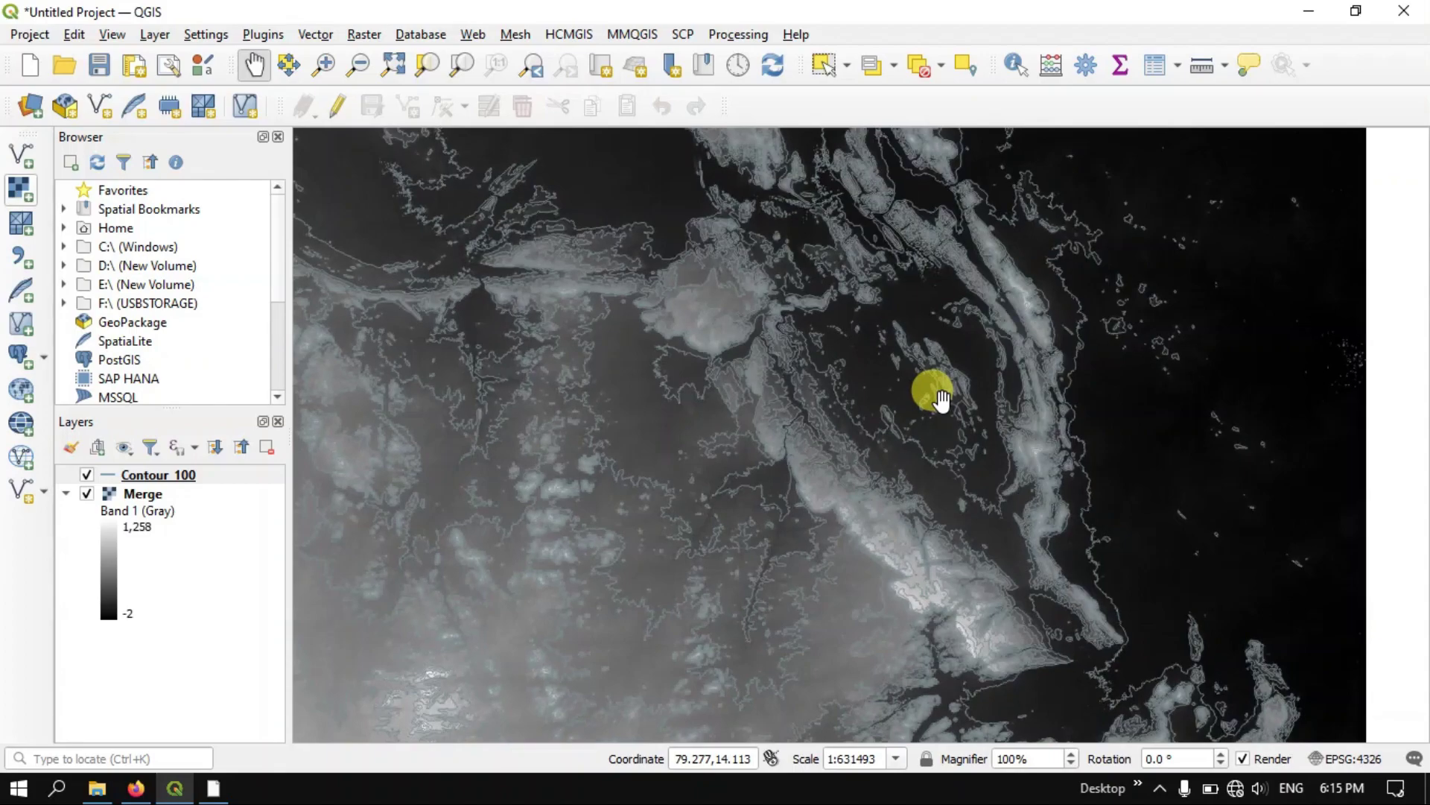
scroll(793, 406, "up", 2)
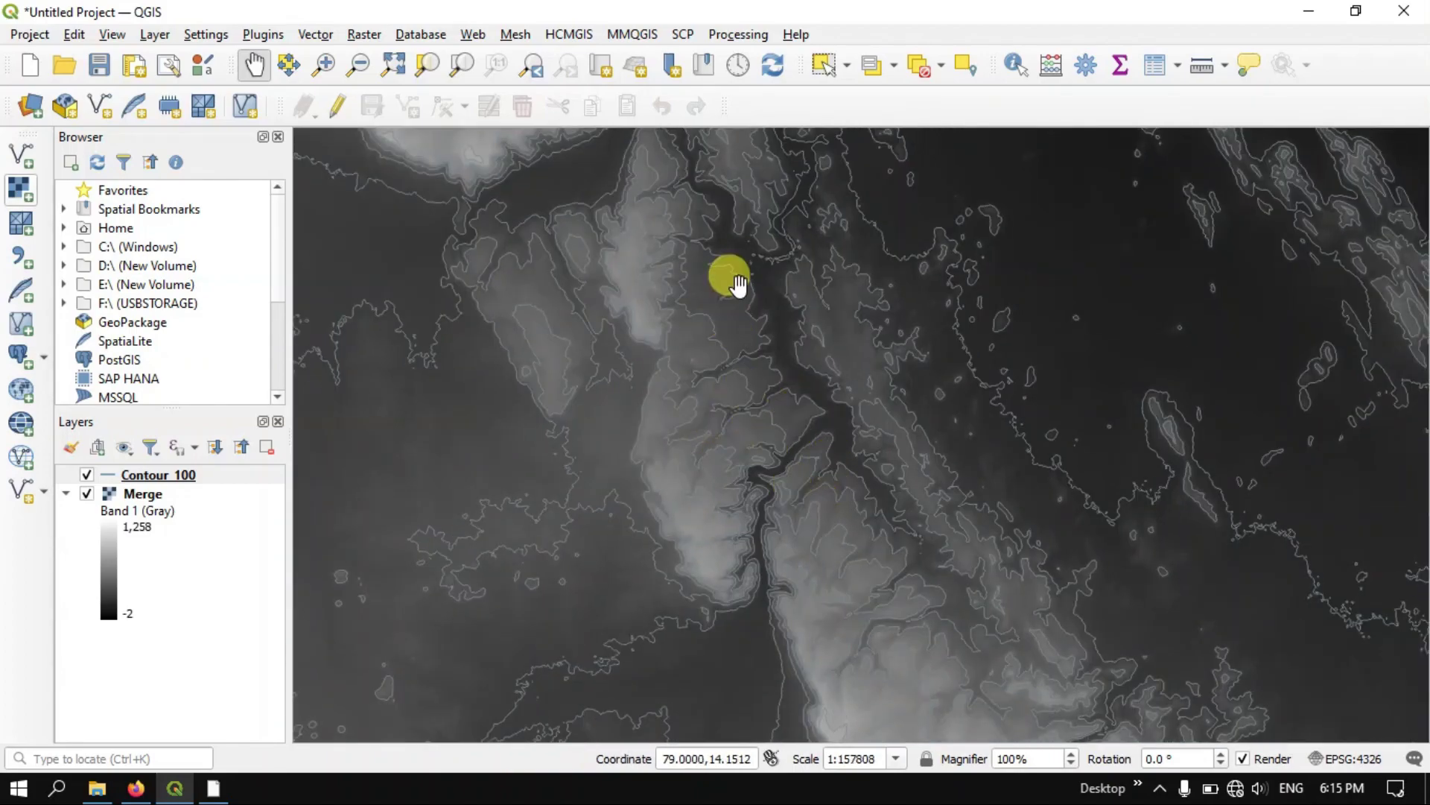
In Contour_100's properties, switch Symbology to Categorized on ELEV_100, then close the dialog
right_click(188, 472)
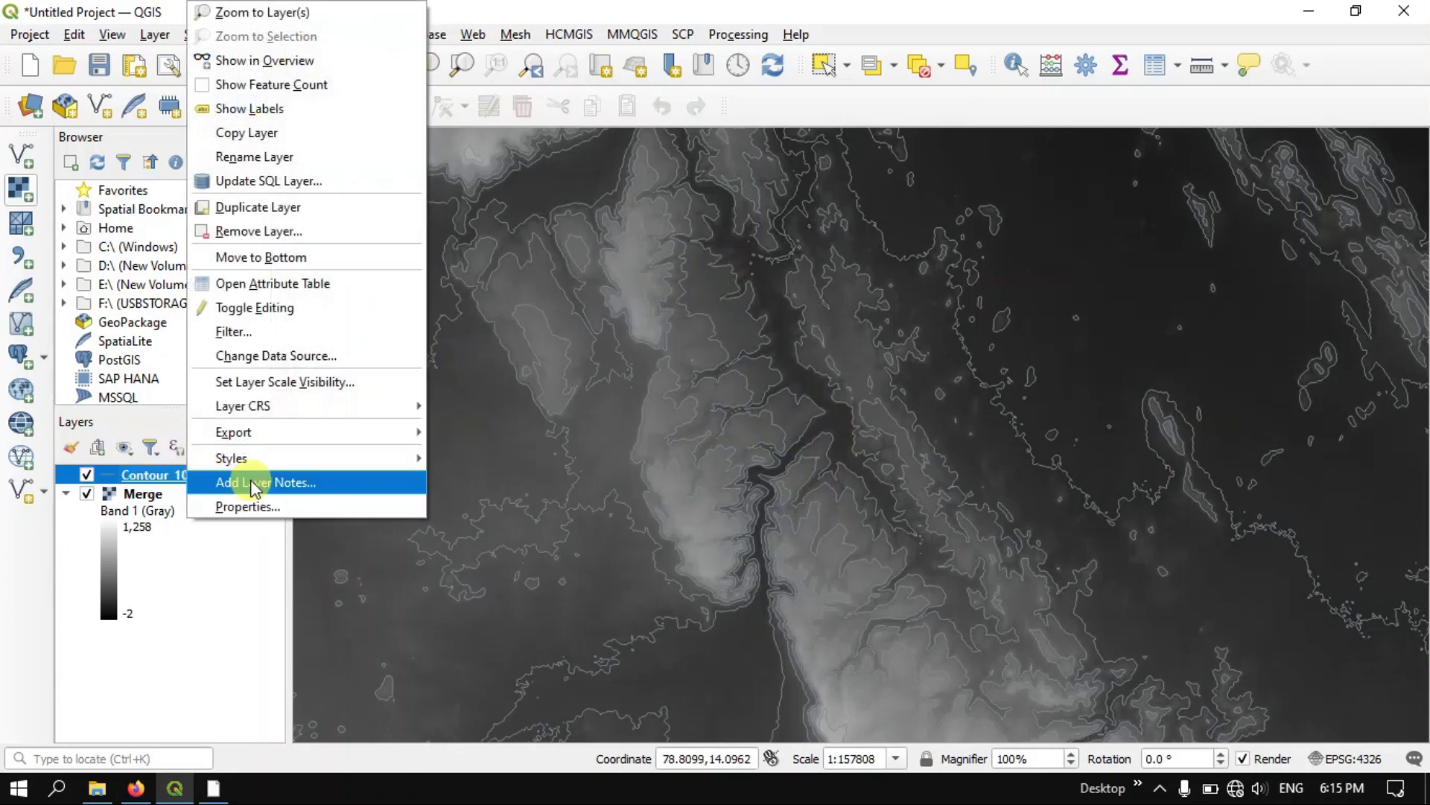
left_click(278, 513)
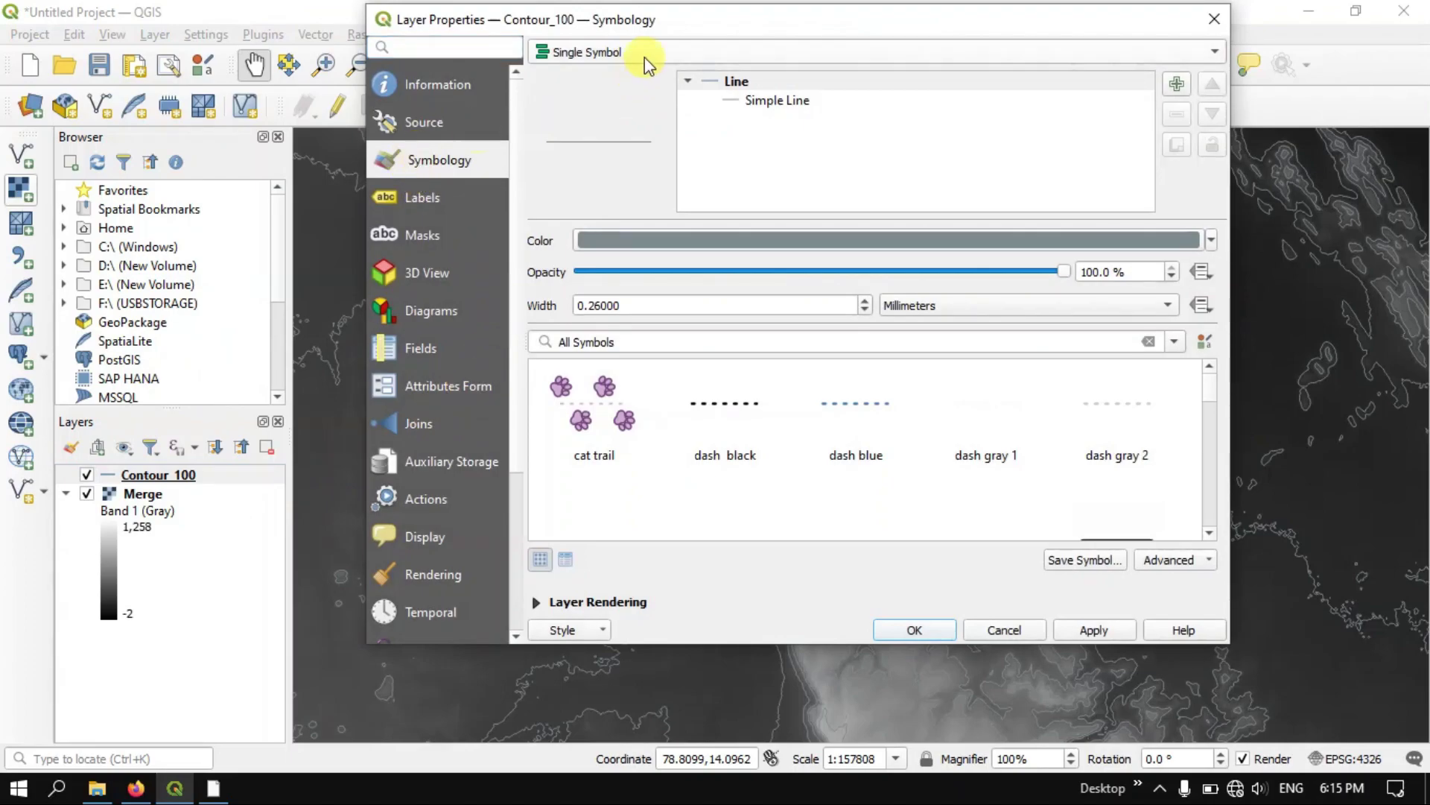
left_click(617, 60)
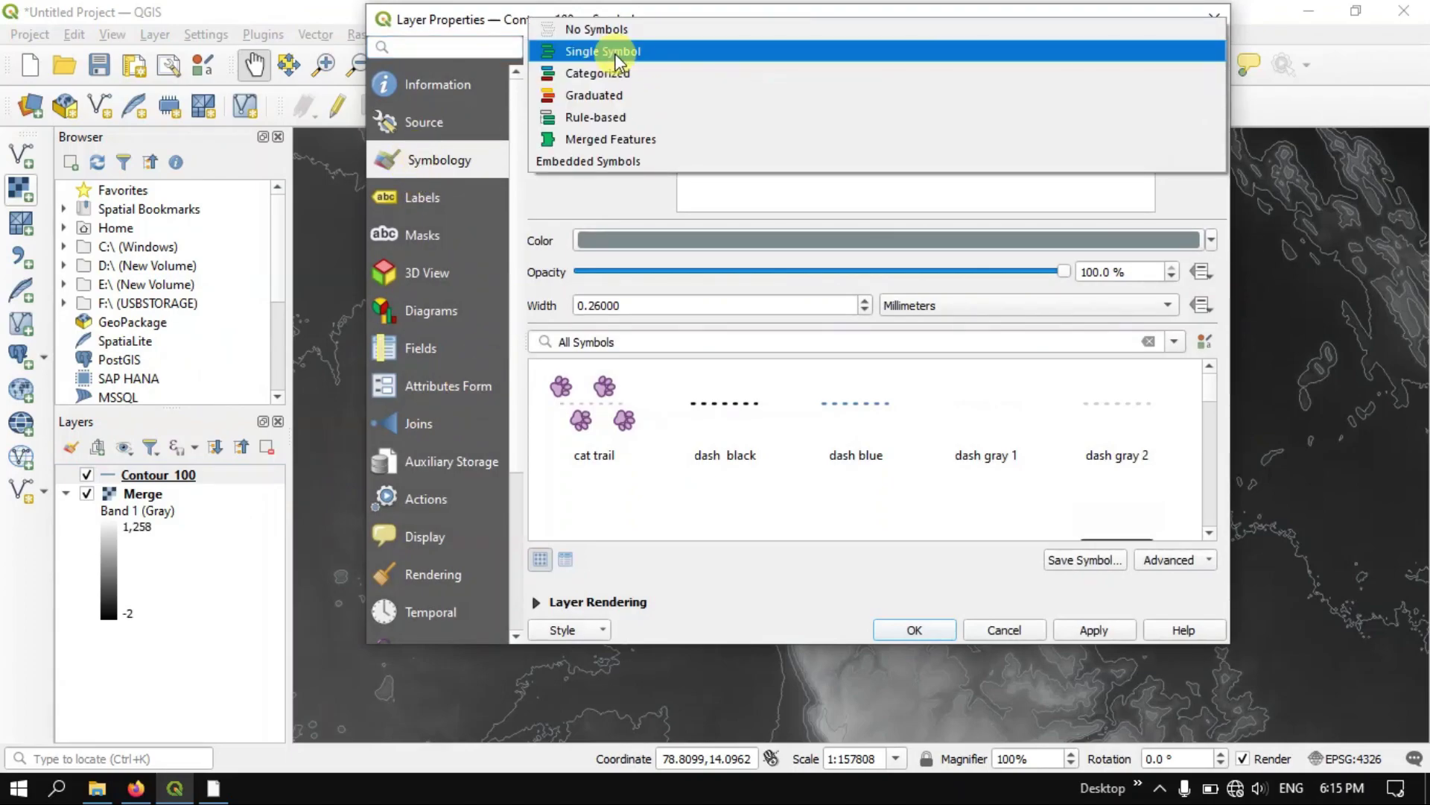
left_click(623, 69)
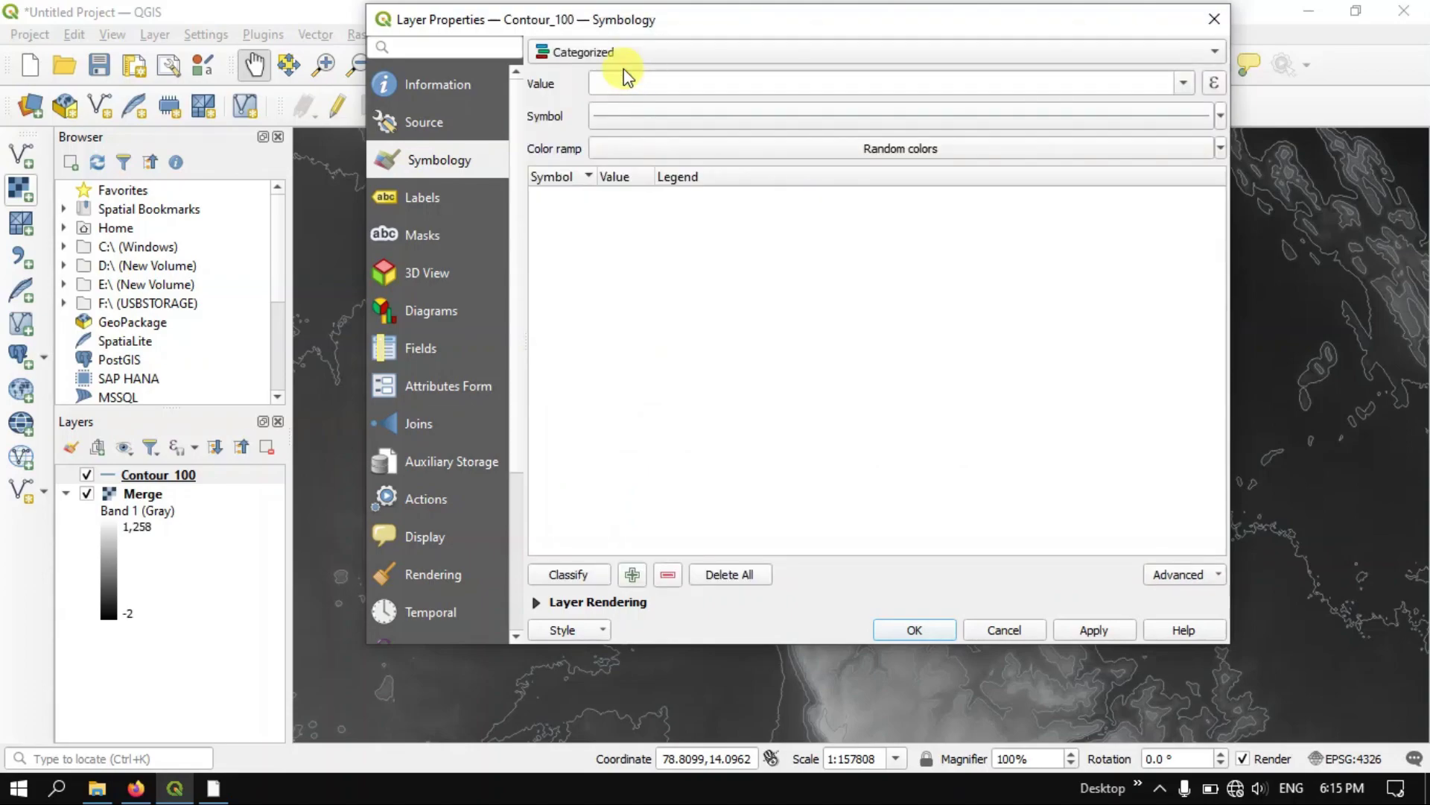
left_click(1175, 86)
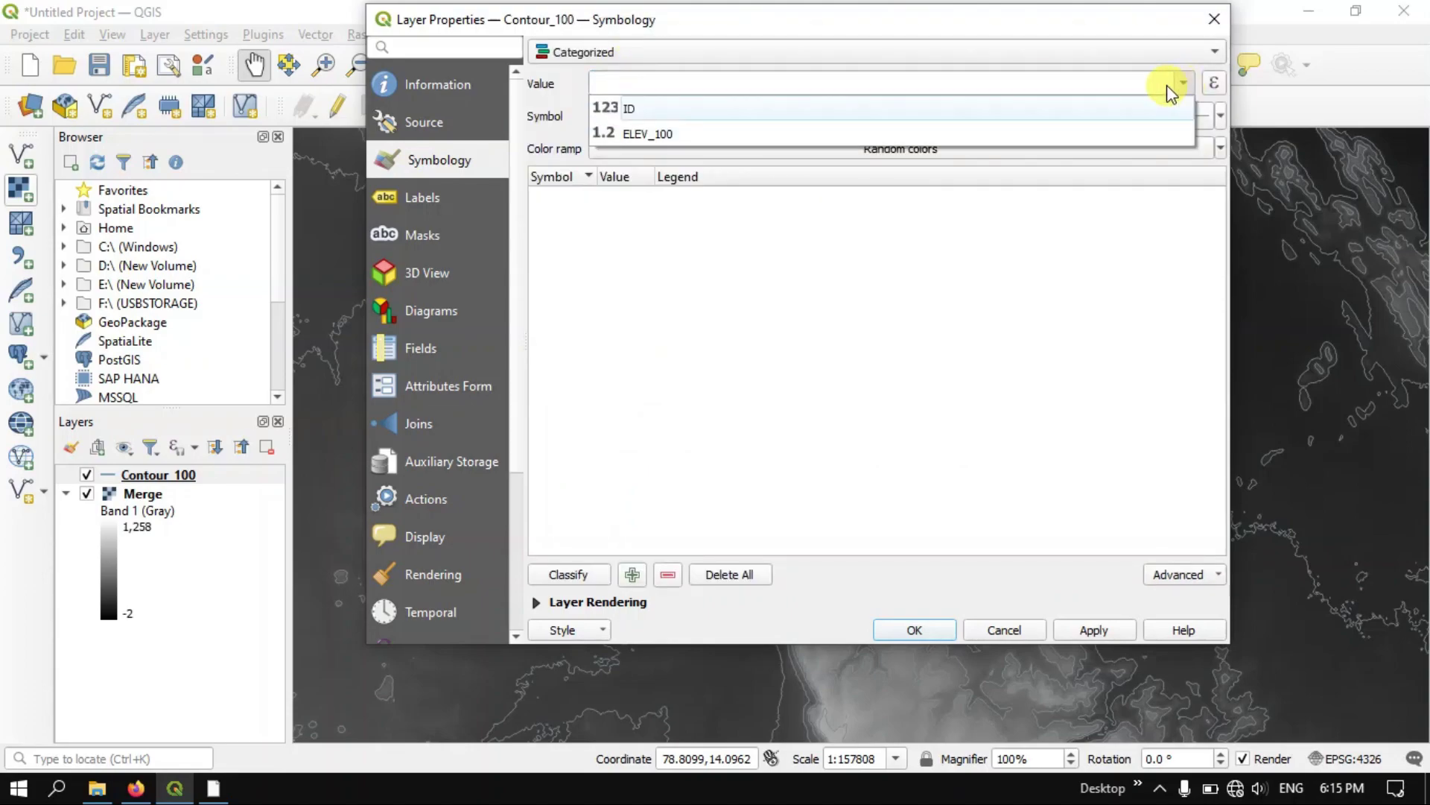
left_click(632, 132)
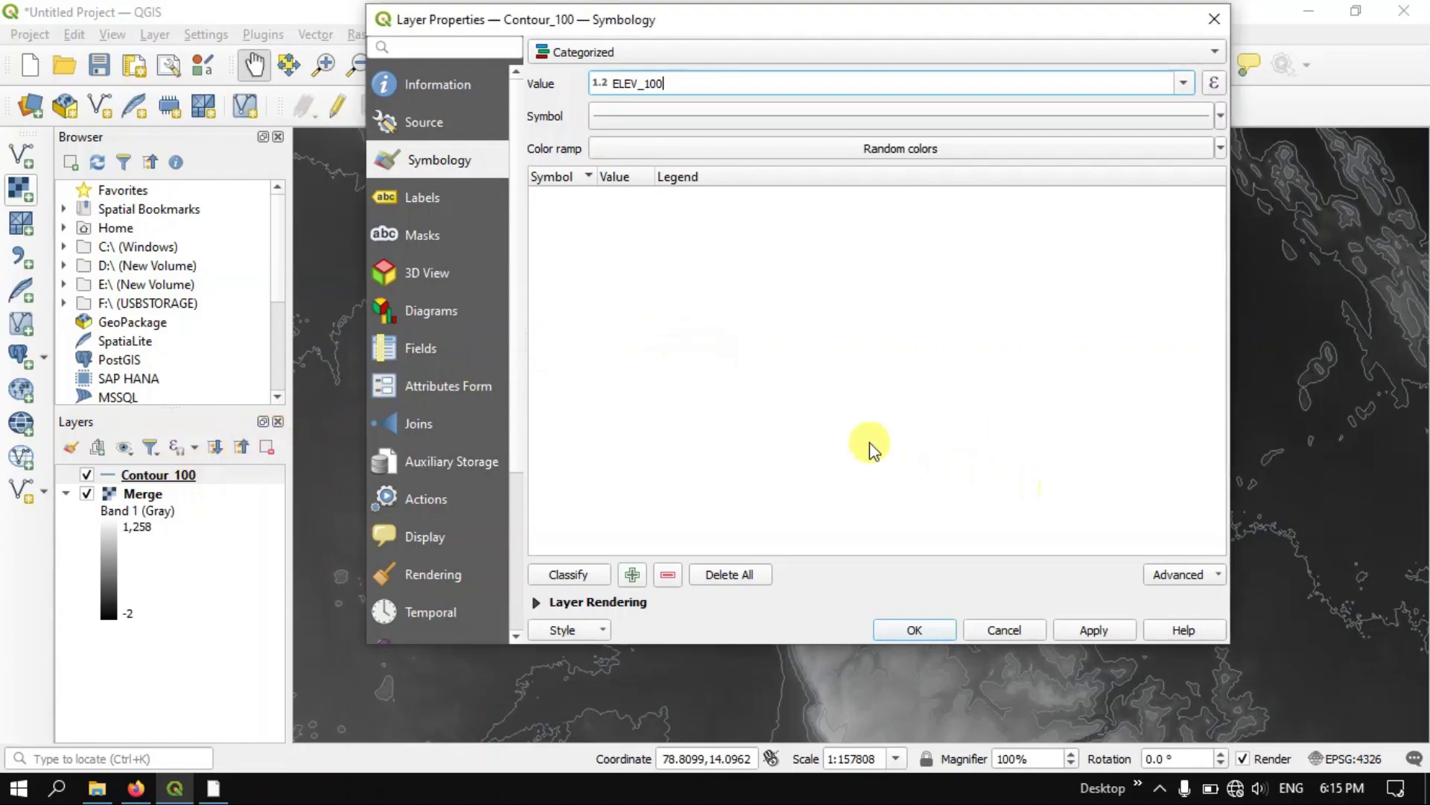
left_click(1220, 17)
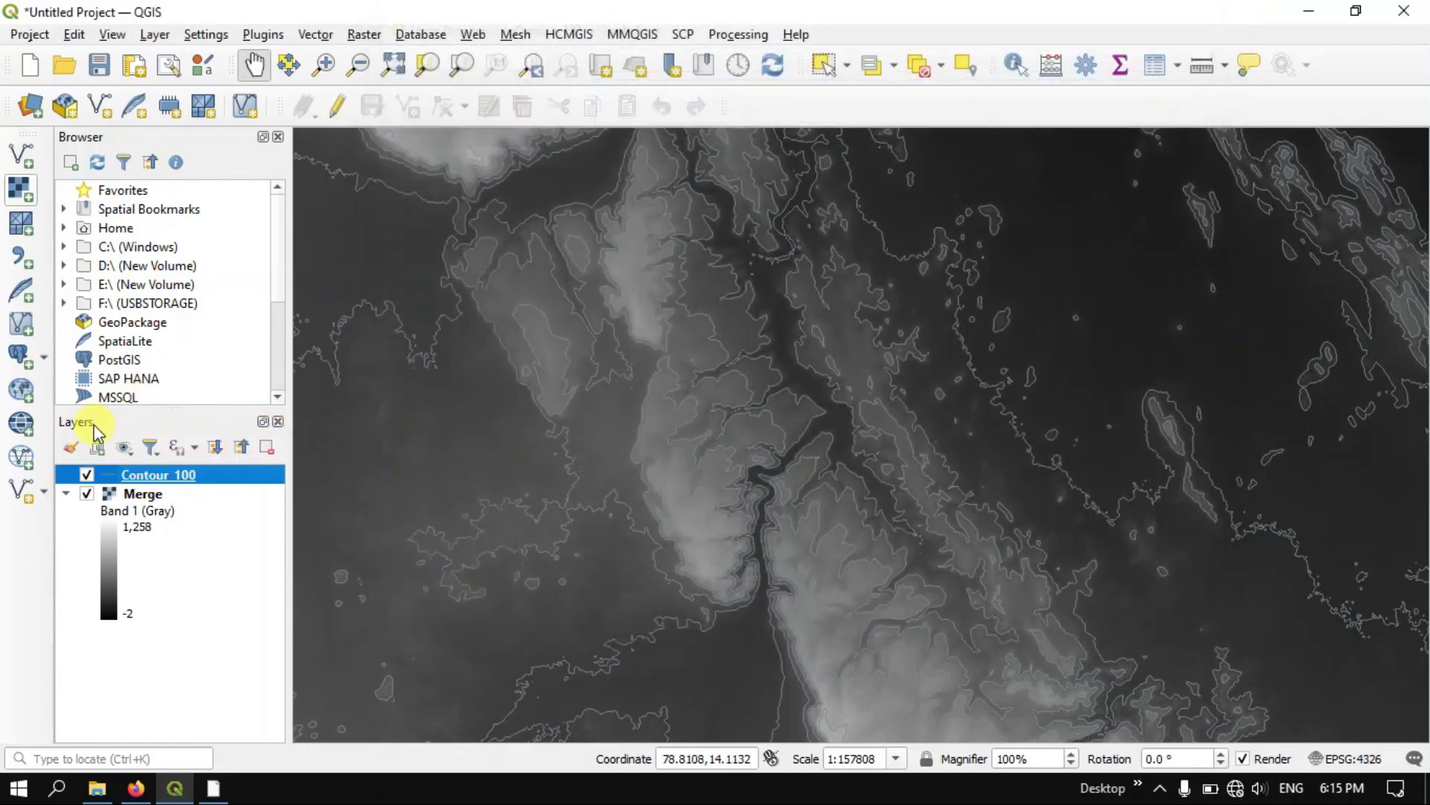
right_click(226, 483)
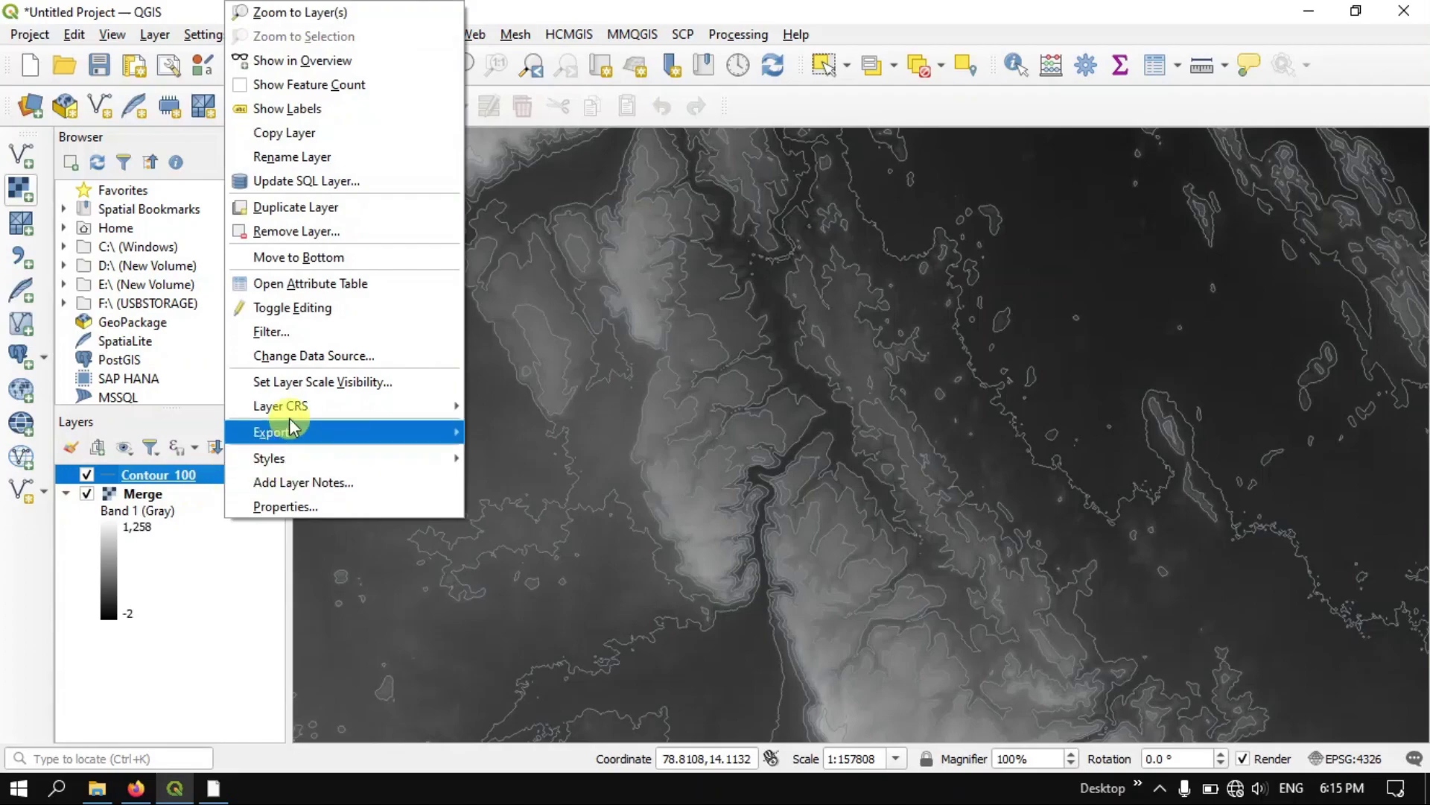
left_click(296, 284)
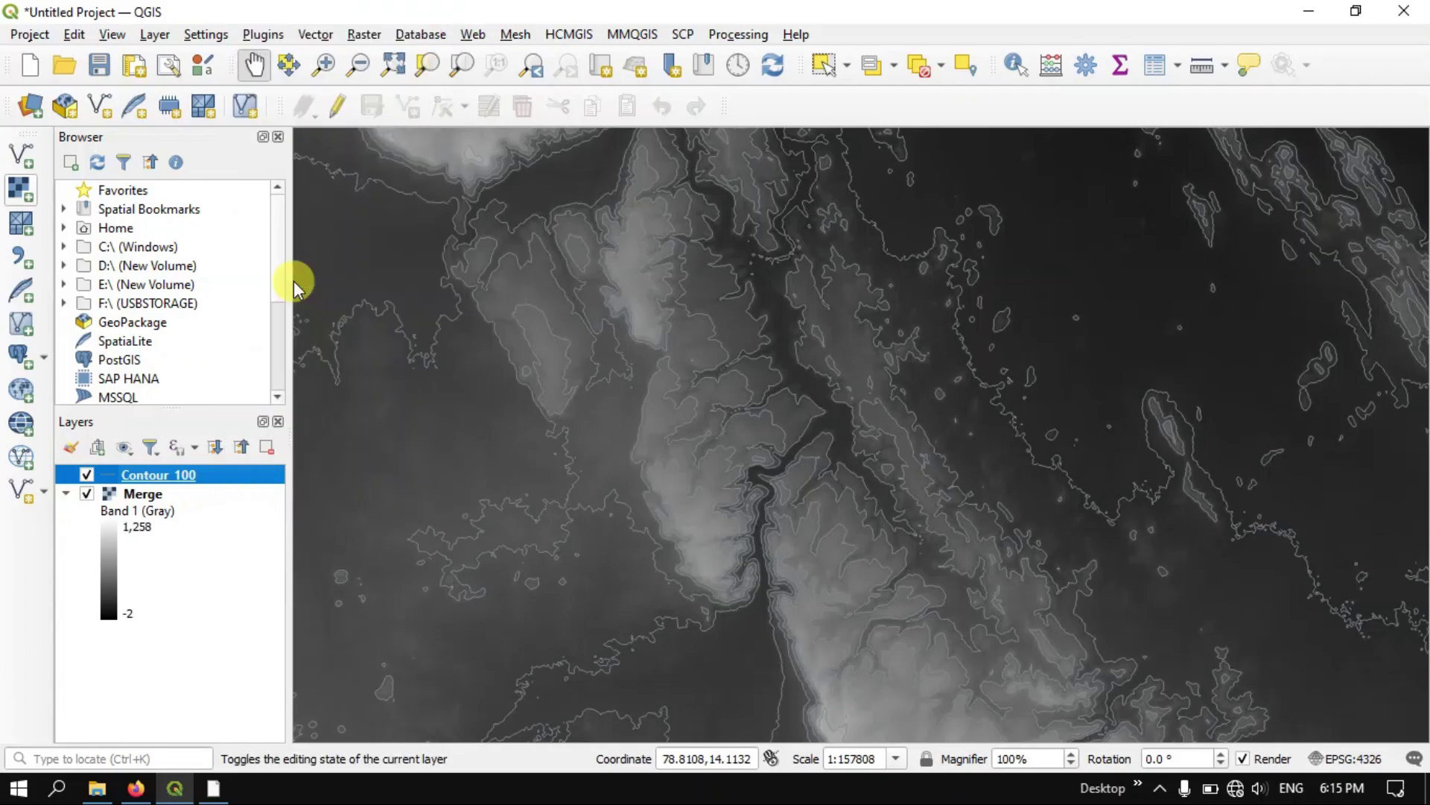
key("F6")
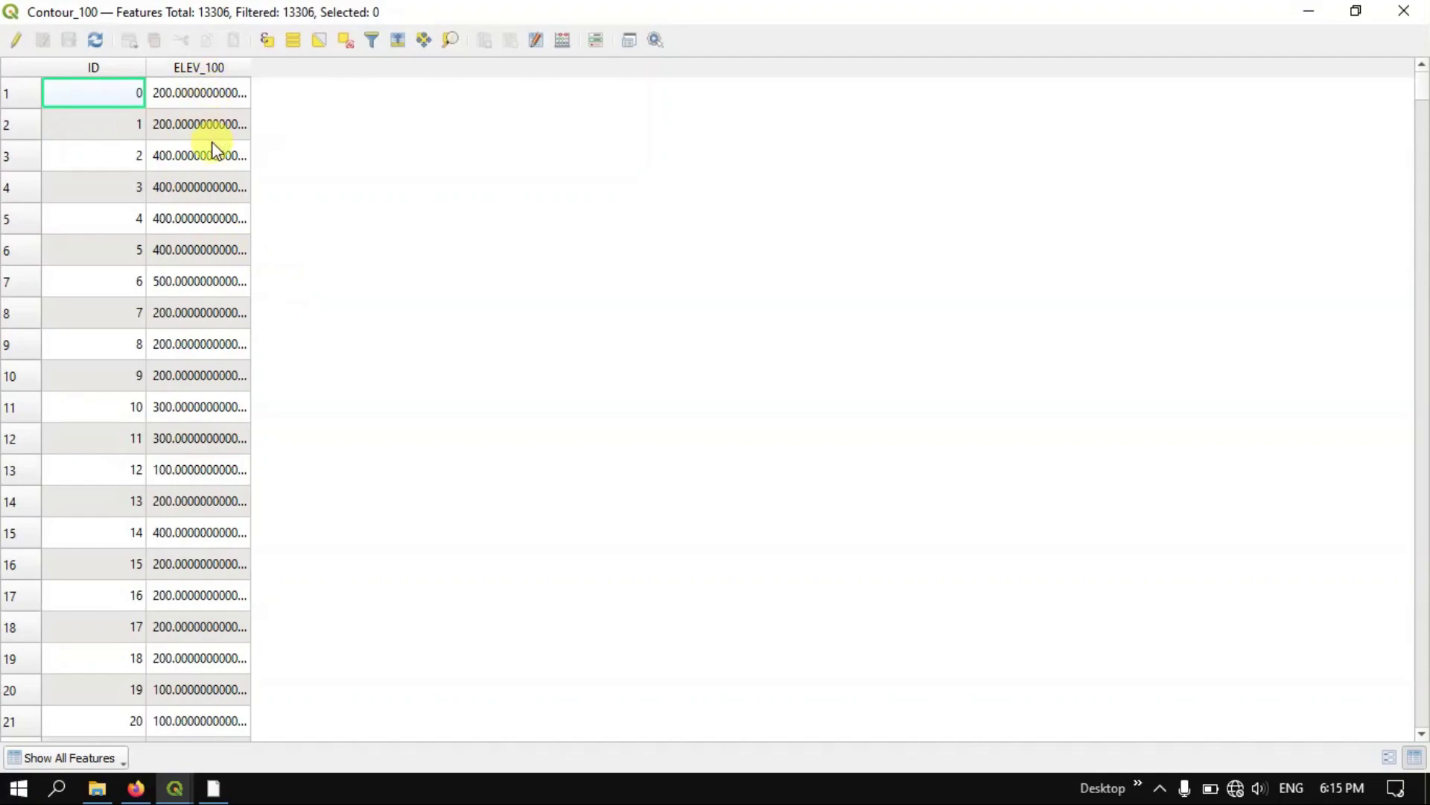
scroll(214, 149, "down", 20)
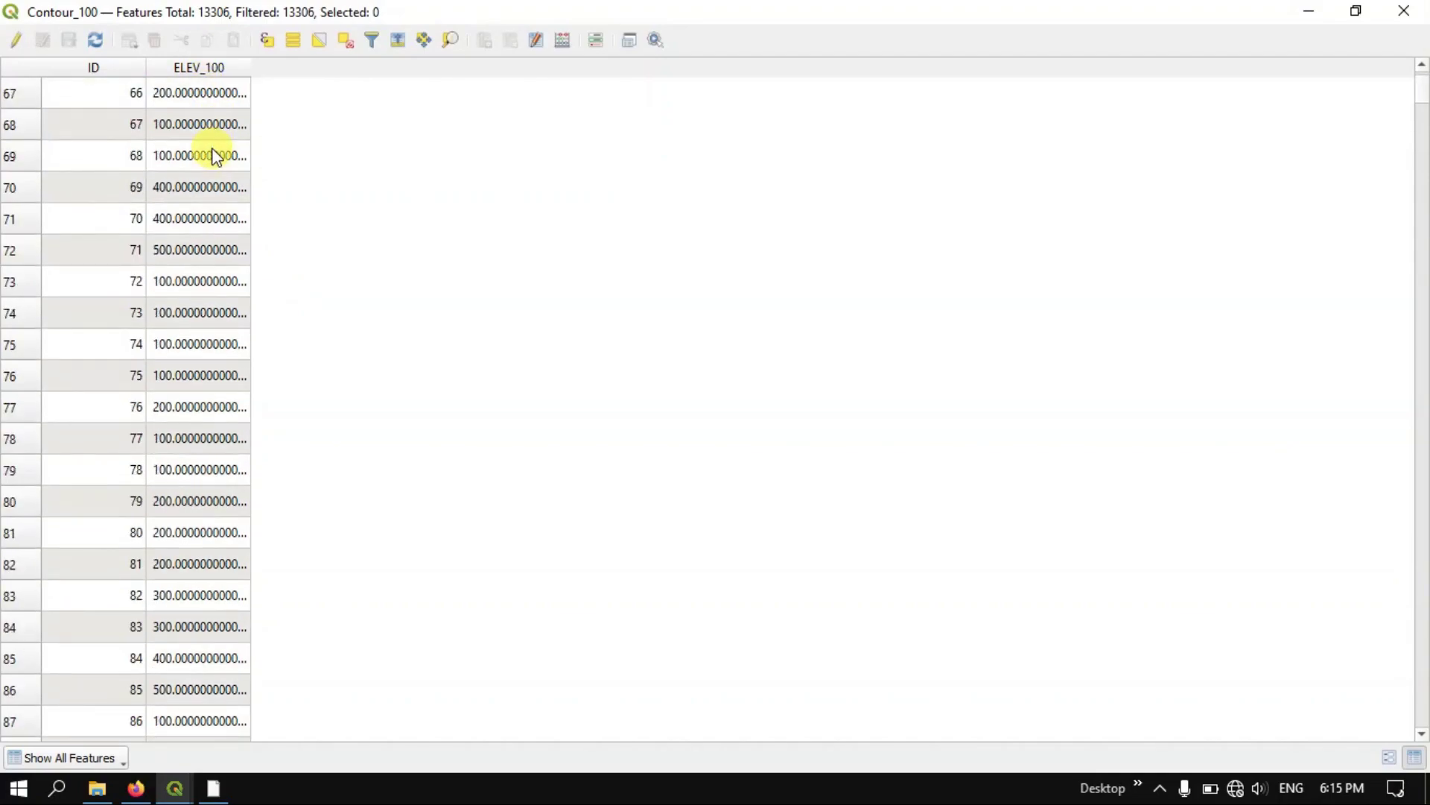
scroll(212, 155, "down", 5)
scroll(196, 253, "down", 20)
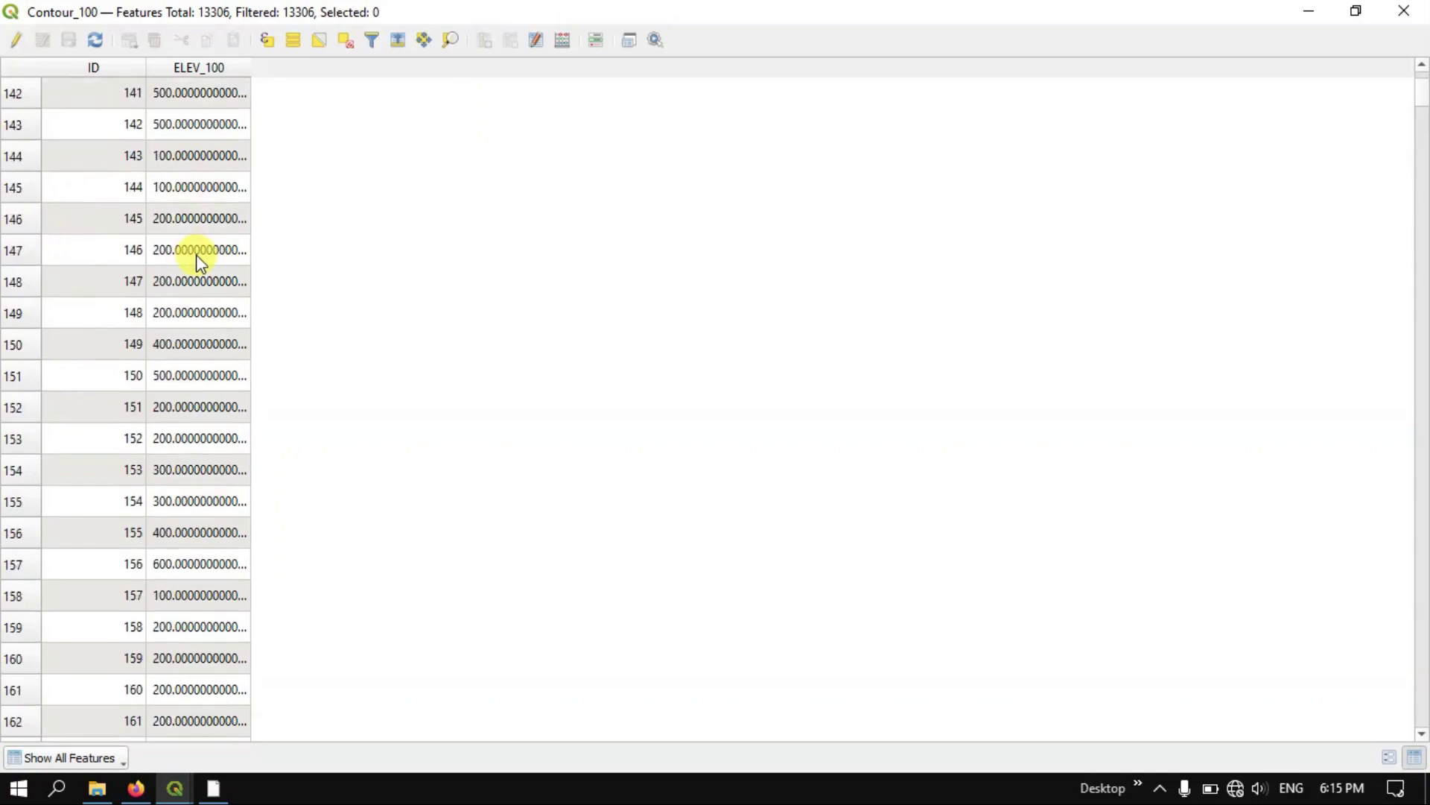
scroll(195, 253, "up", 20)
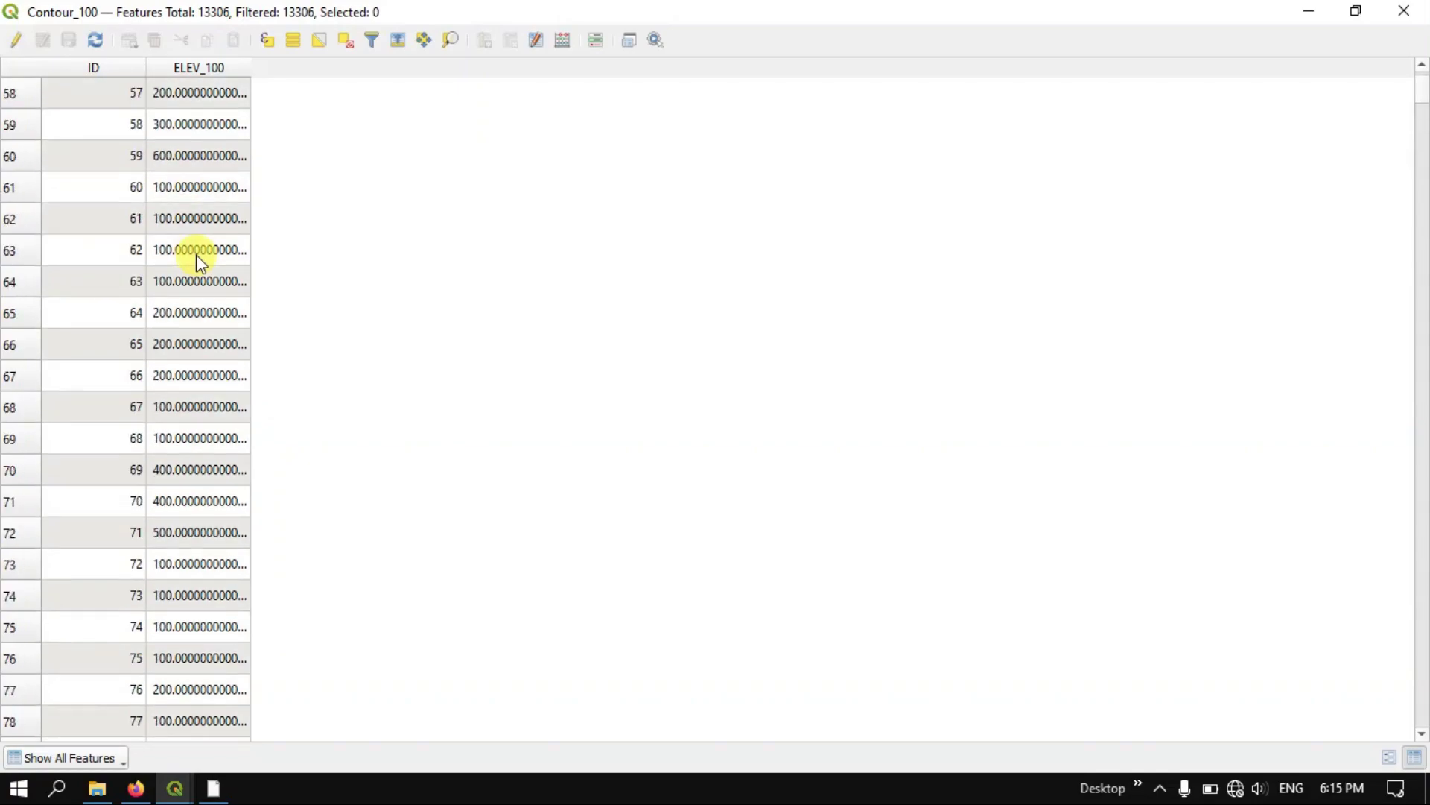
scroll(196, 254, "up", 19)
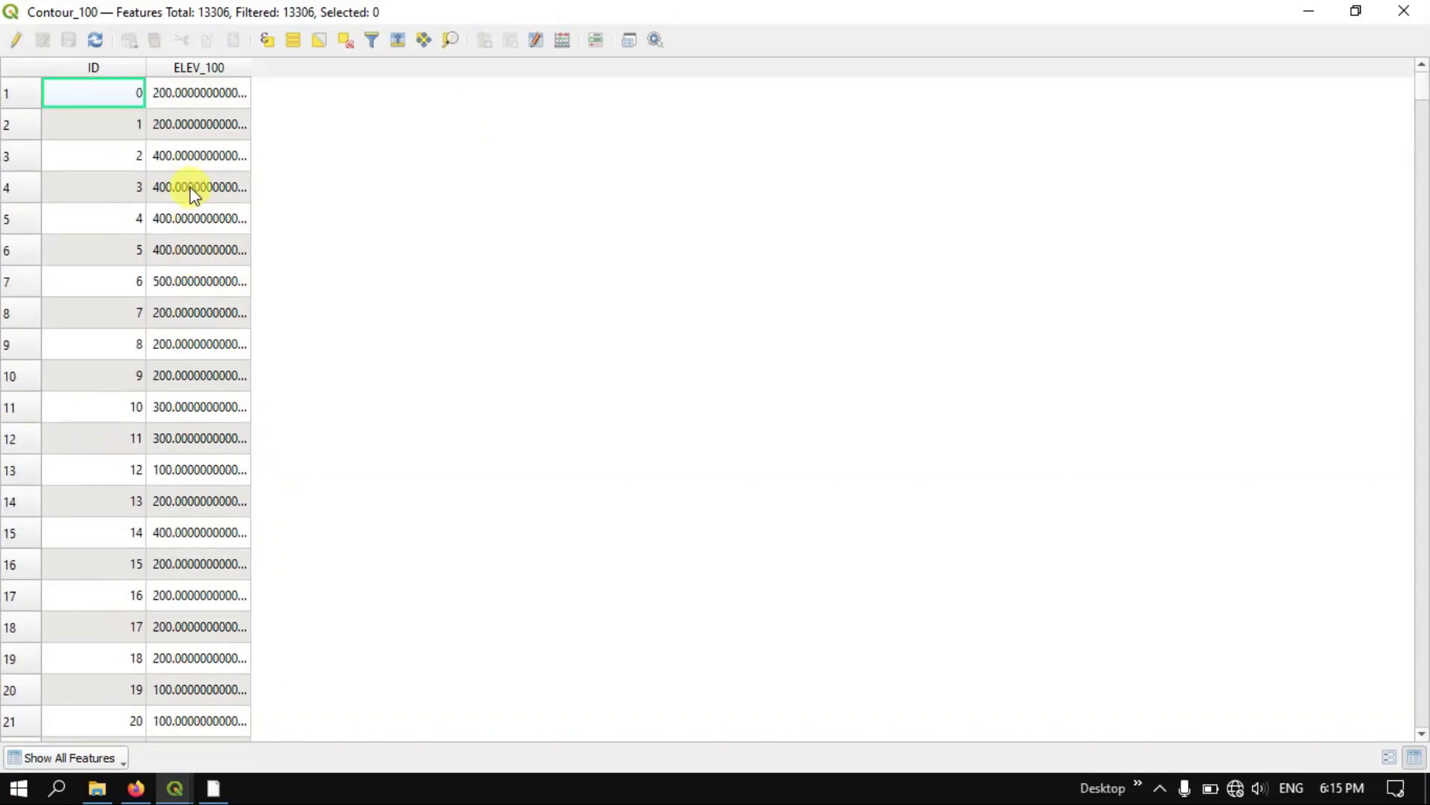
left_click(192, 190)
left_click(207, 280)
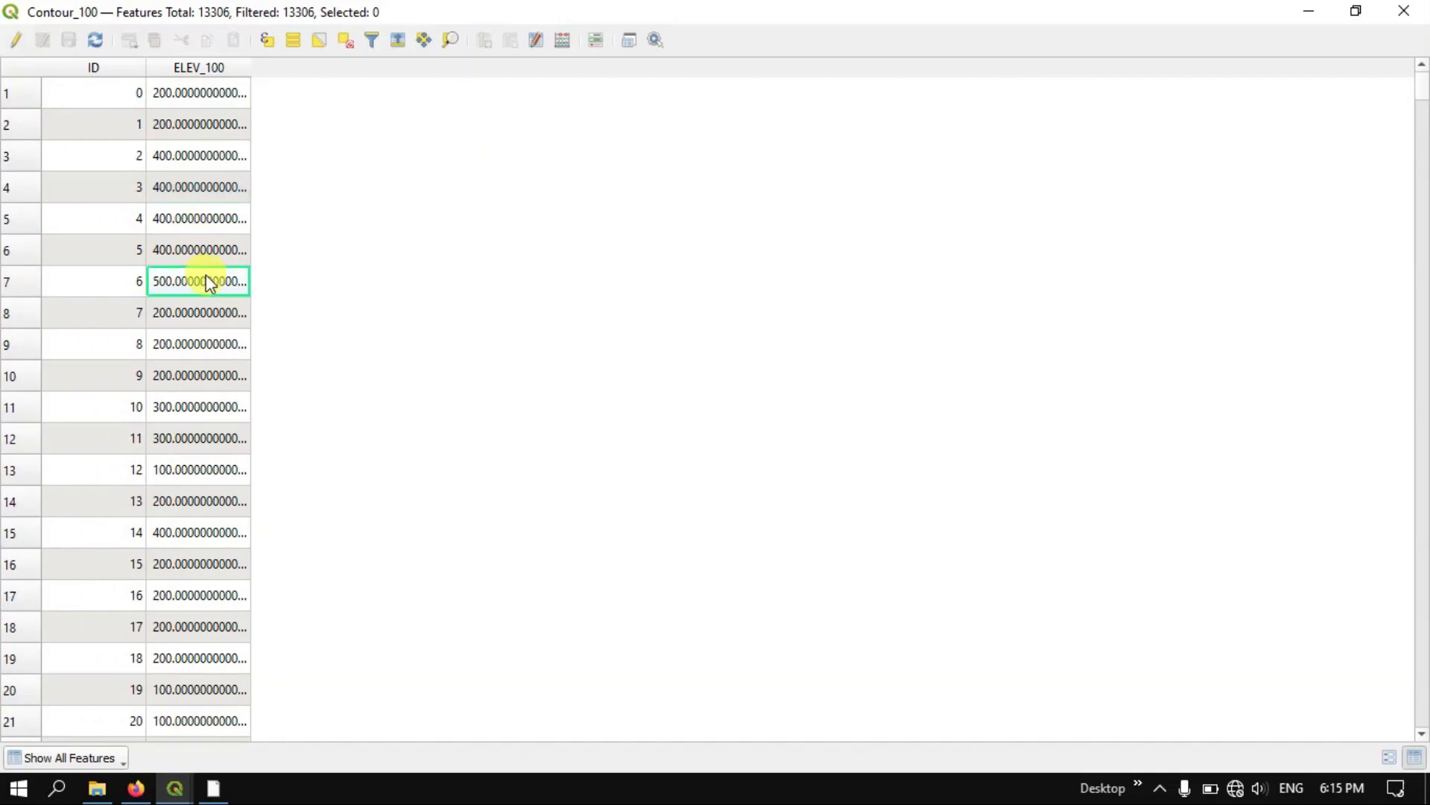
scroll(205, 281, "down", 2)
left_click(199, 312)
scroll(231, 467, "down", 4)
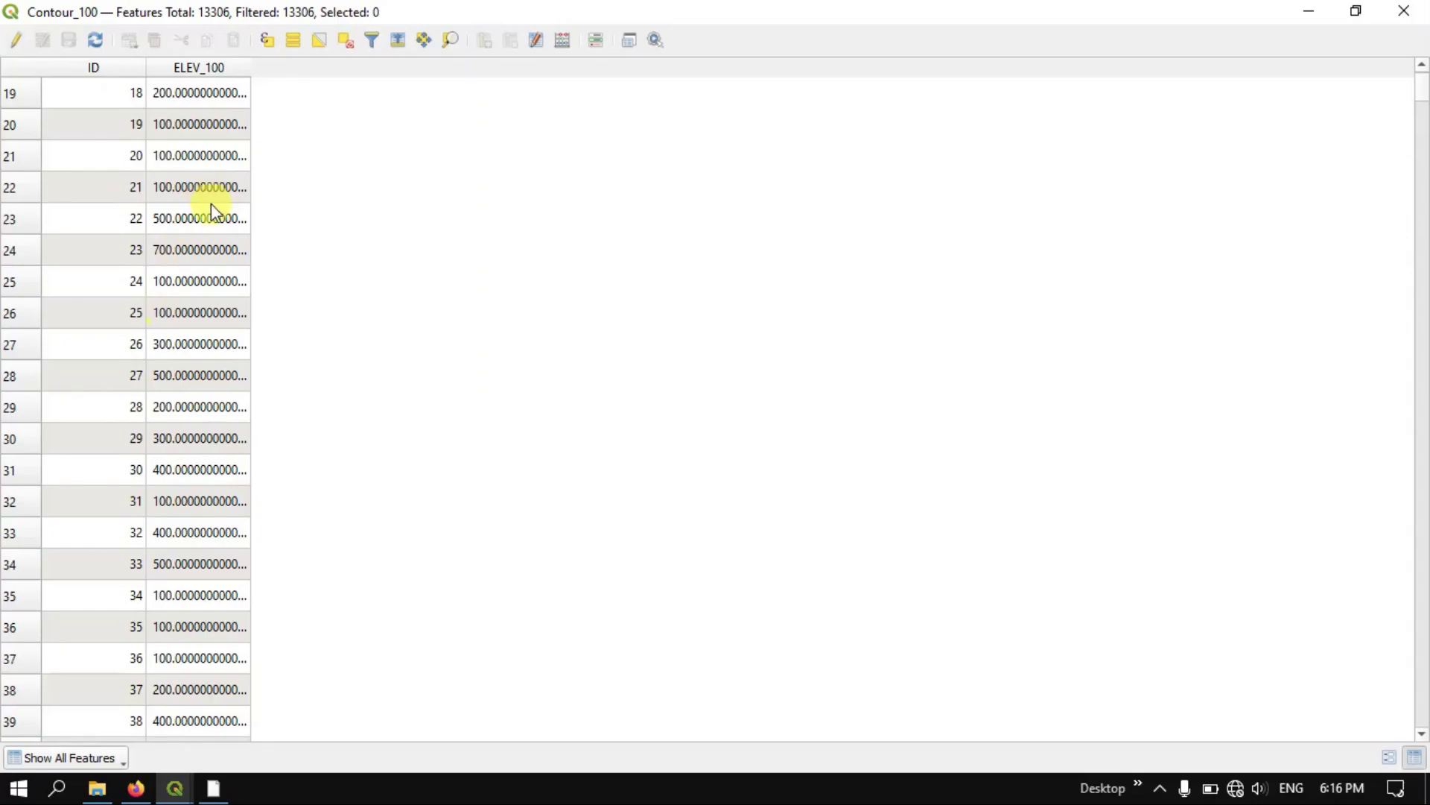
left_click(1403, 10)
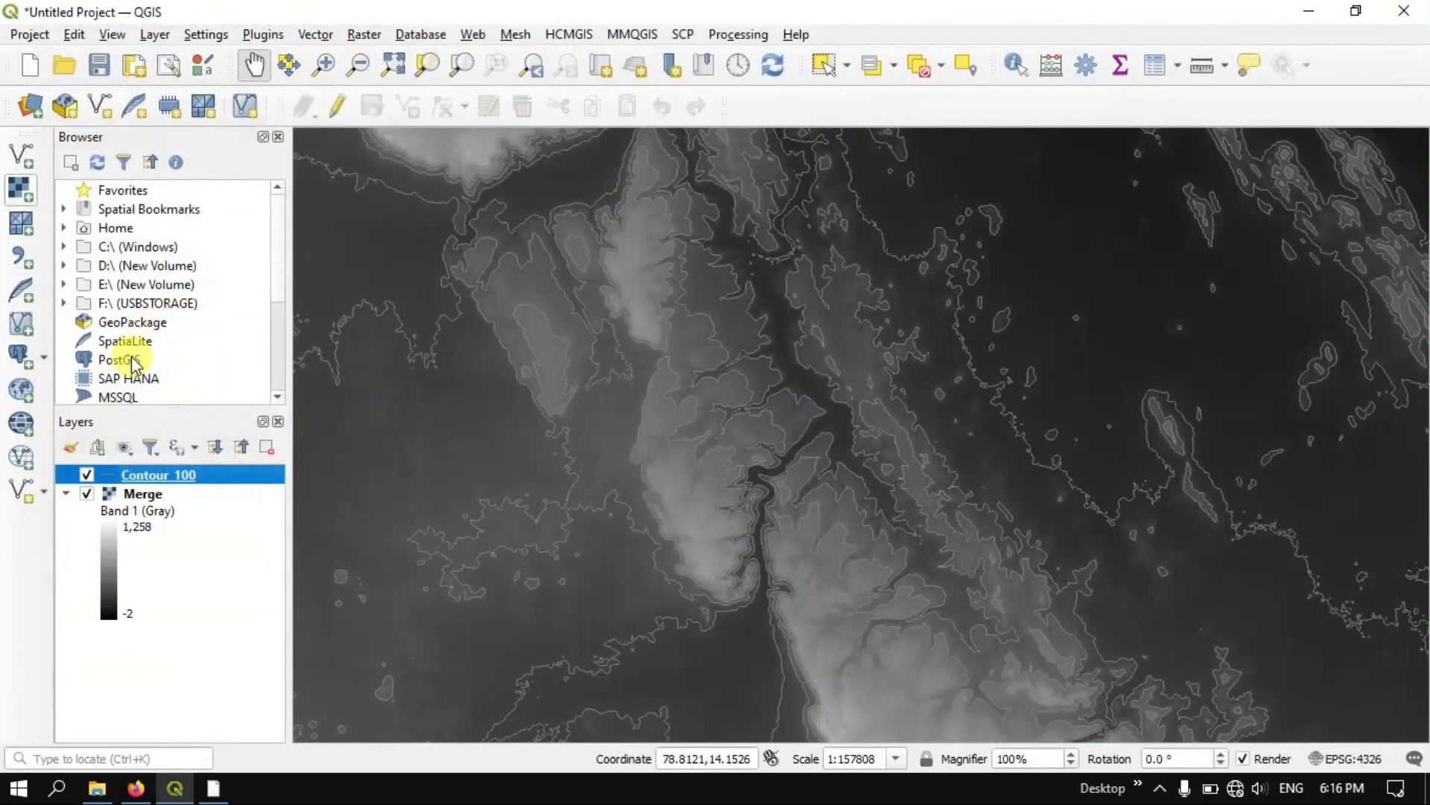
Set Contour_100's symbology to Categorized using the ELEV_100 field
right_click(181, 473)
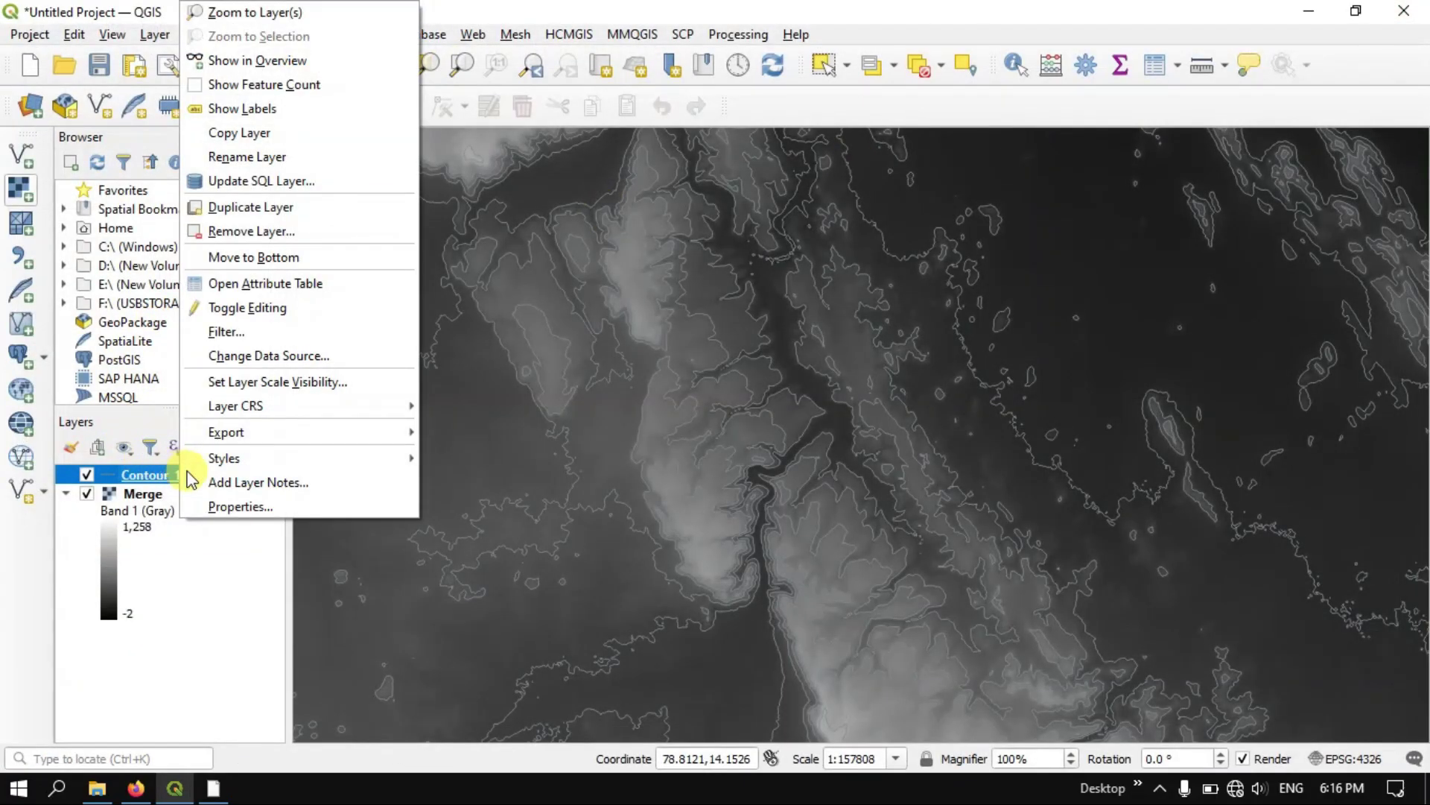
left_click(236, 506)
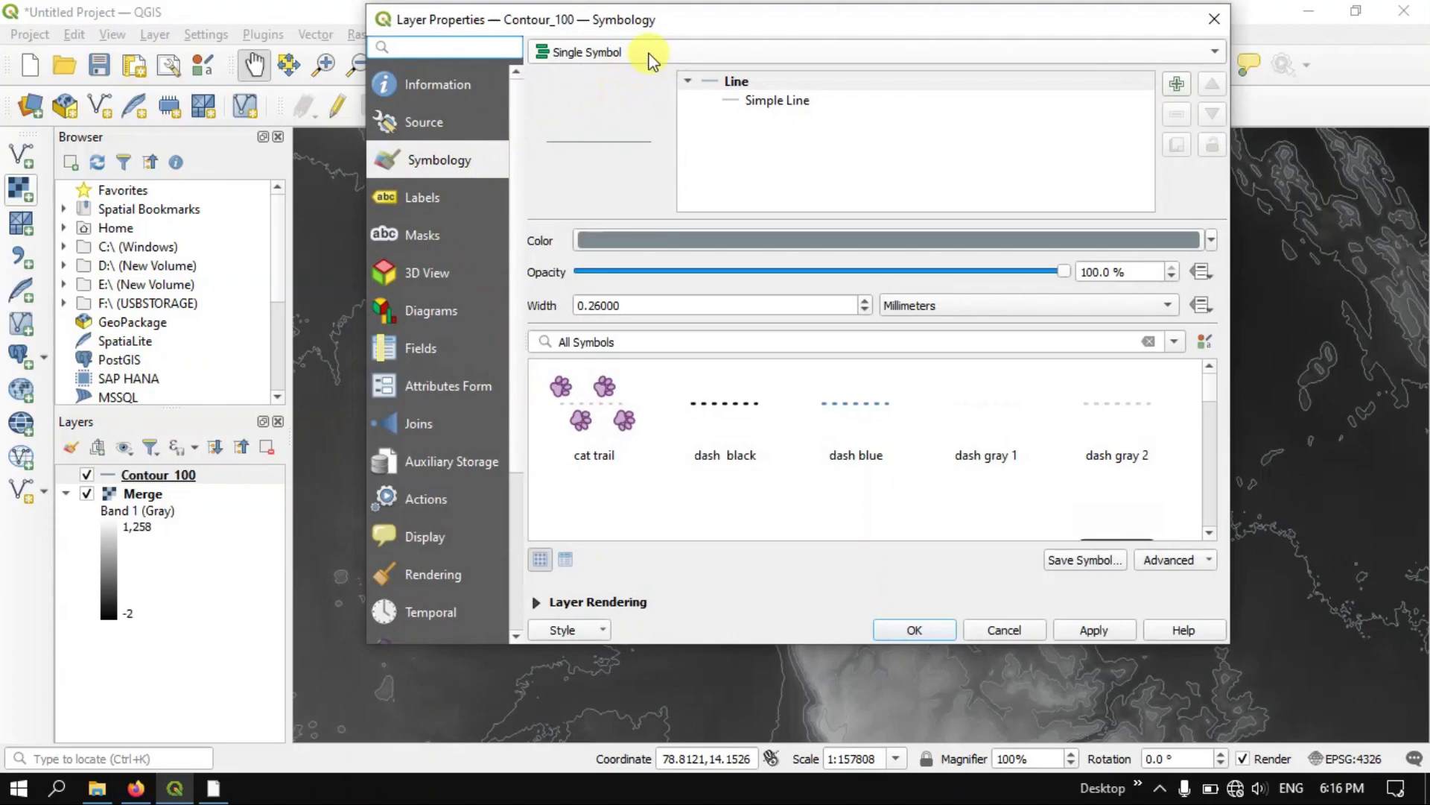
left_click(651, 58)
left_click(629, 70)
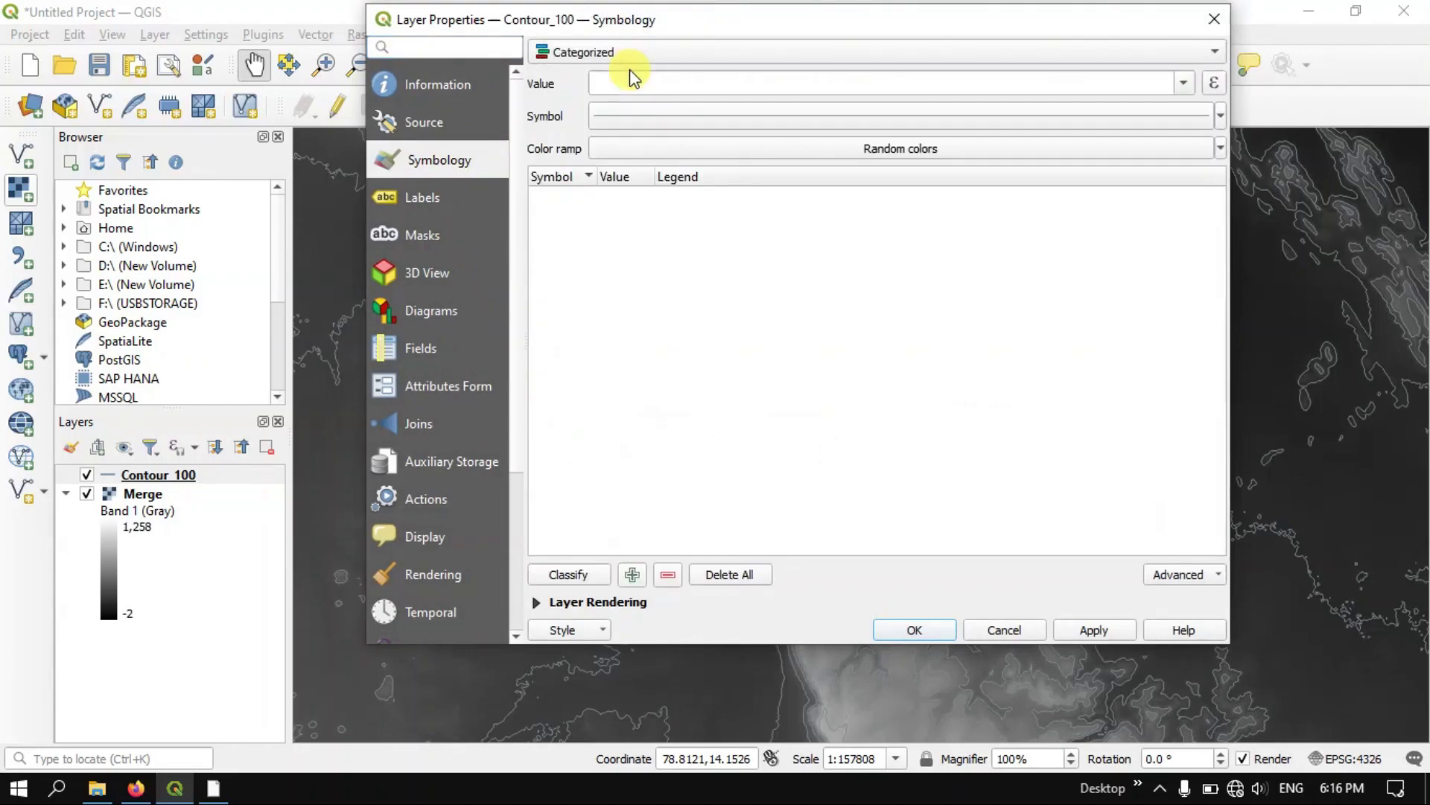
left_click(656, 51)
left_click(658, 47)
left_click(1189, 76)
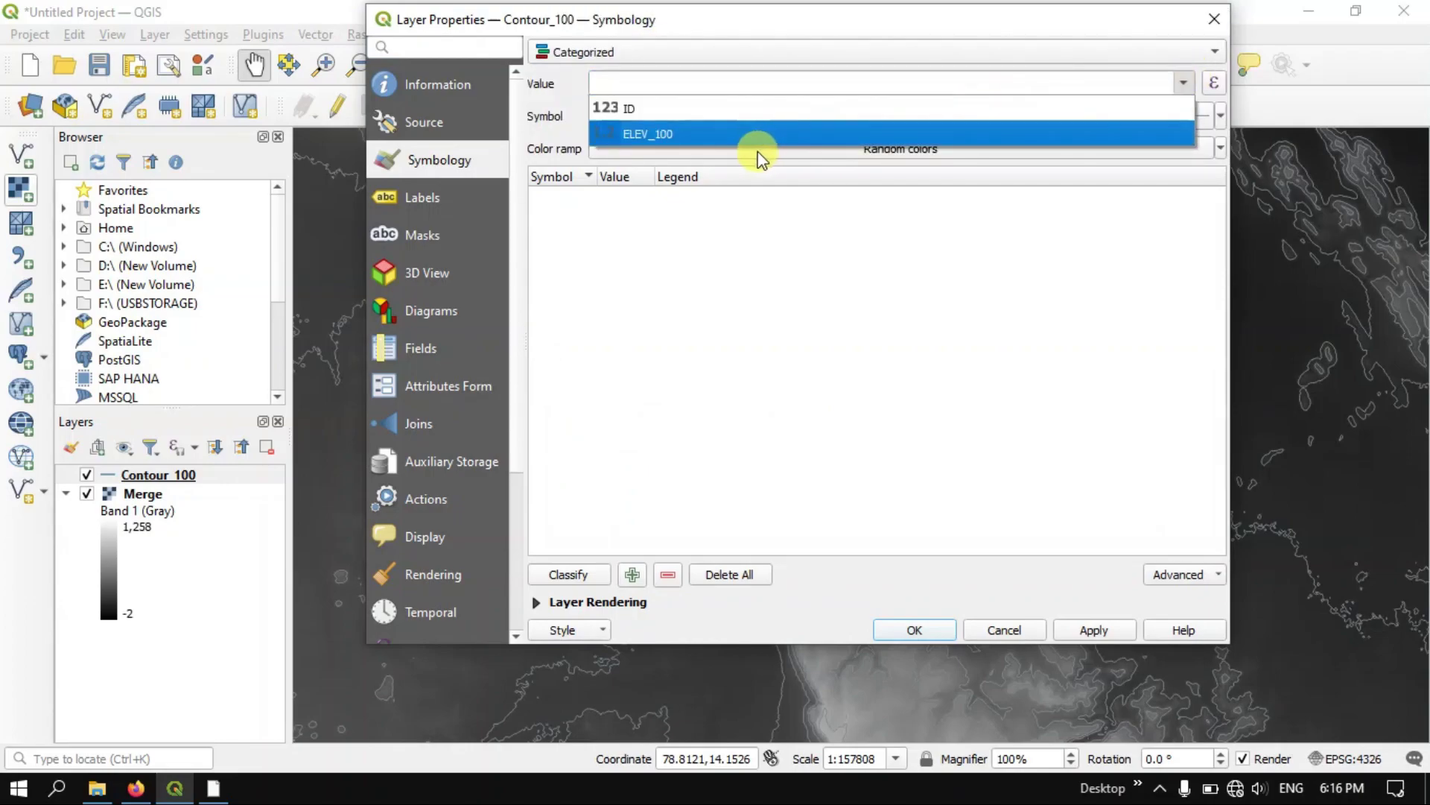
left_click(627, 135)
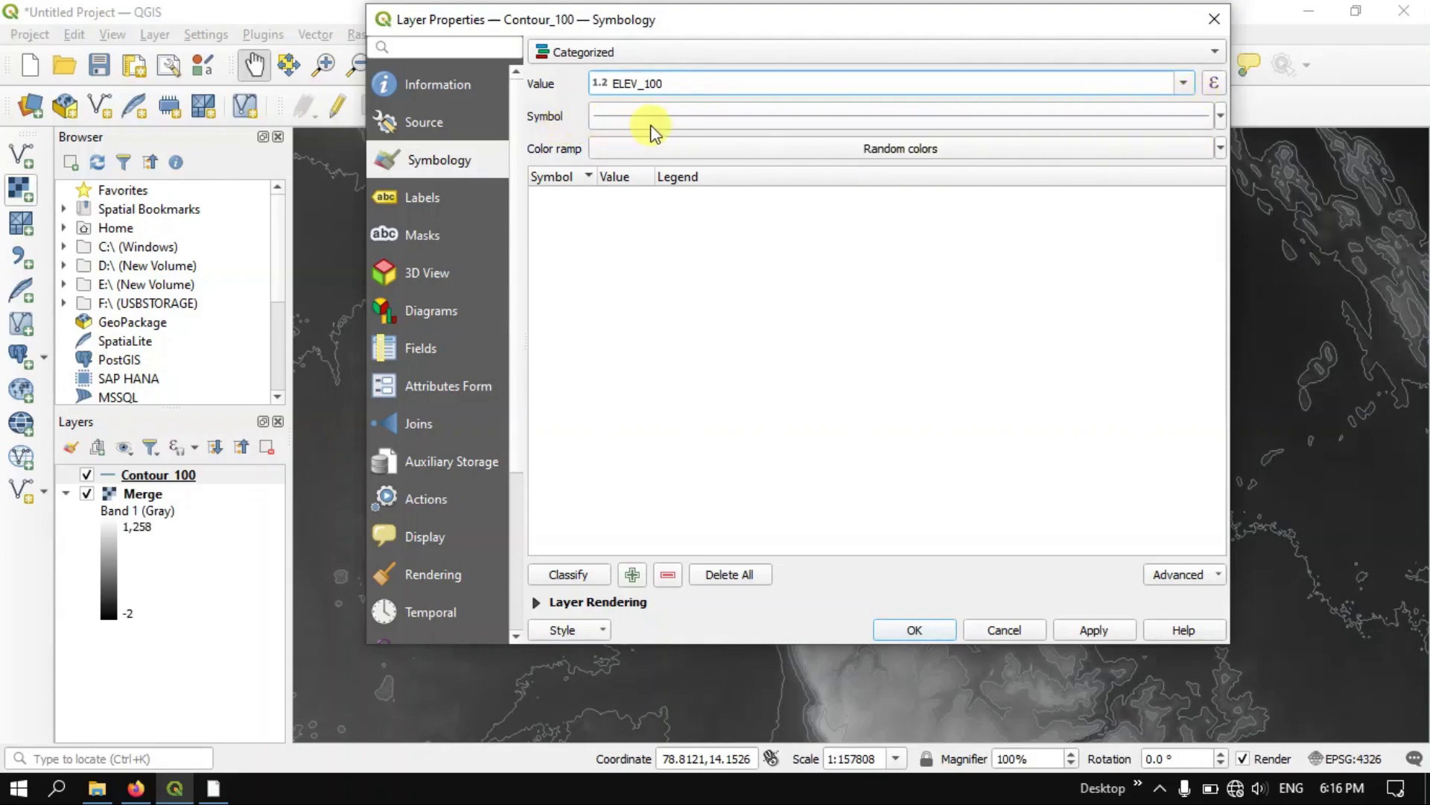
Choose the Turbo colour ramp for the categories
left_click(679, 127)
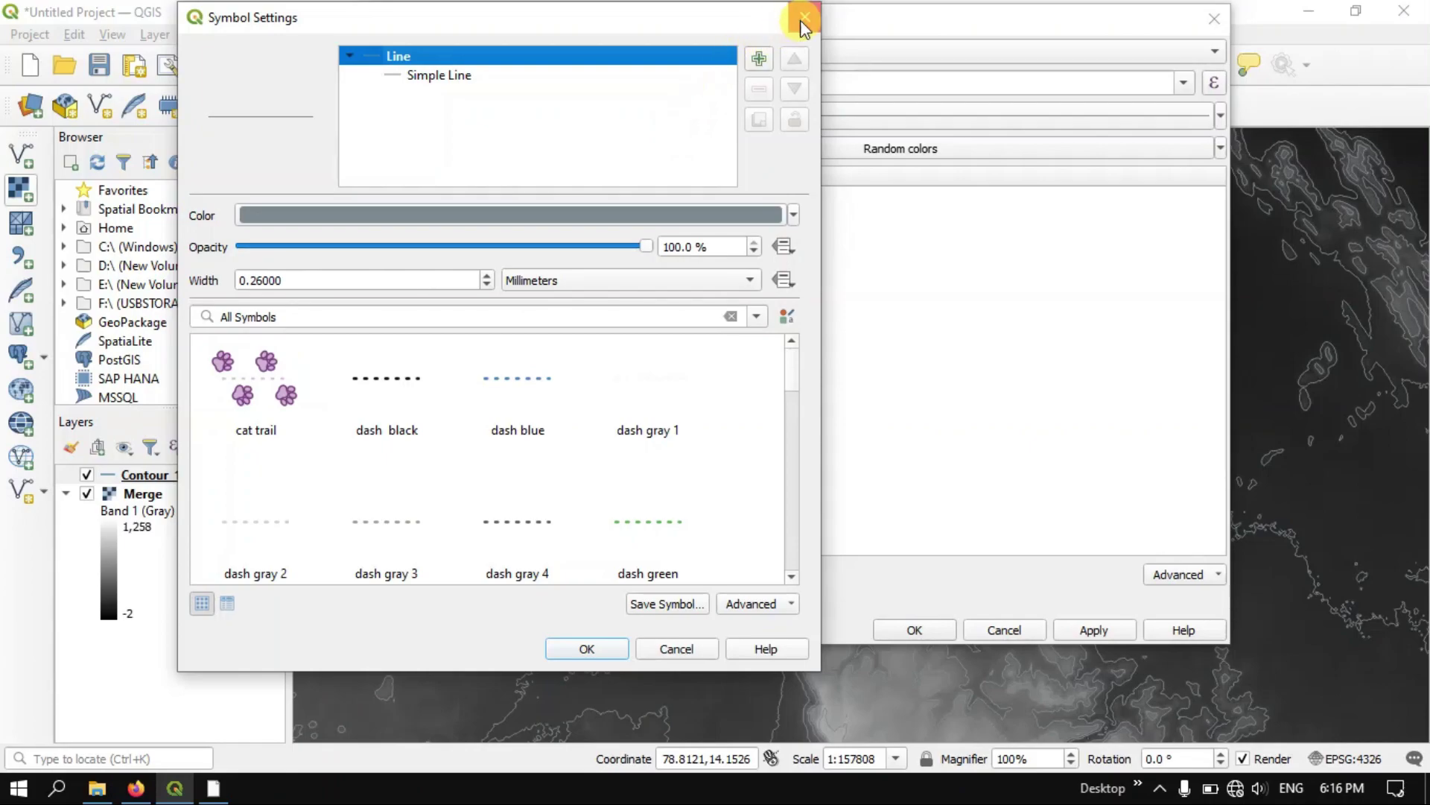
left_click(801, 13)
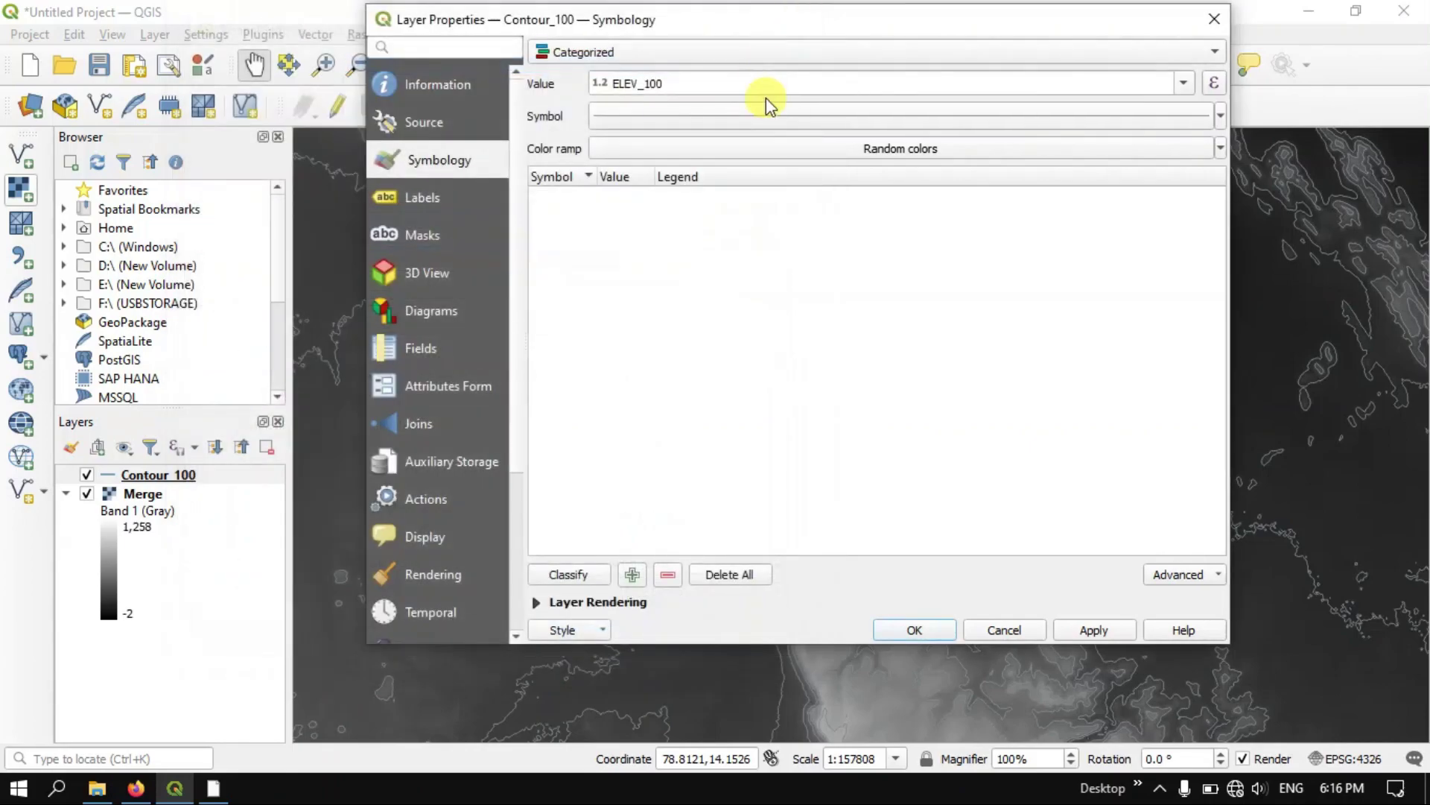
left_click(759, 145)
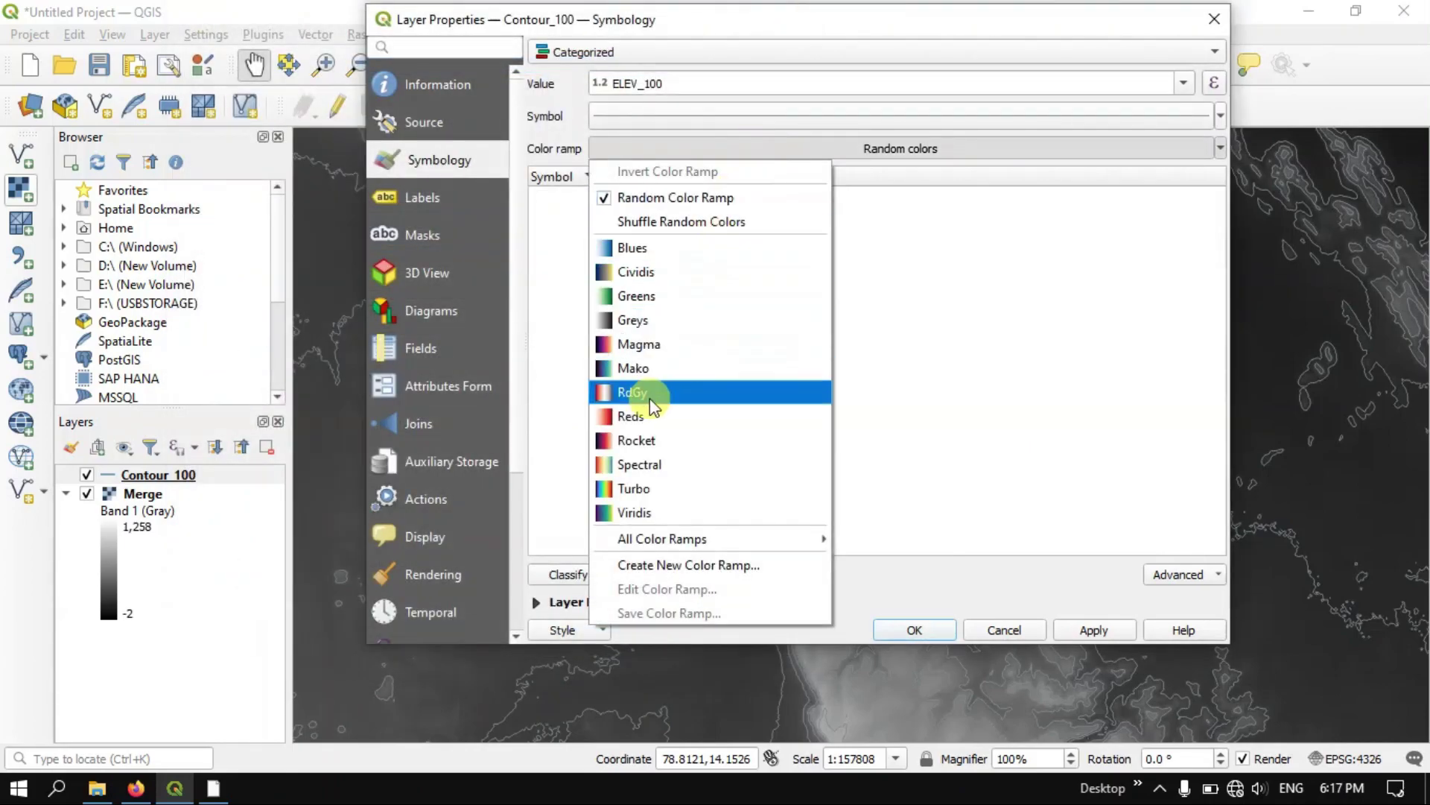
left_click(642, 489)
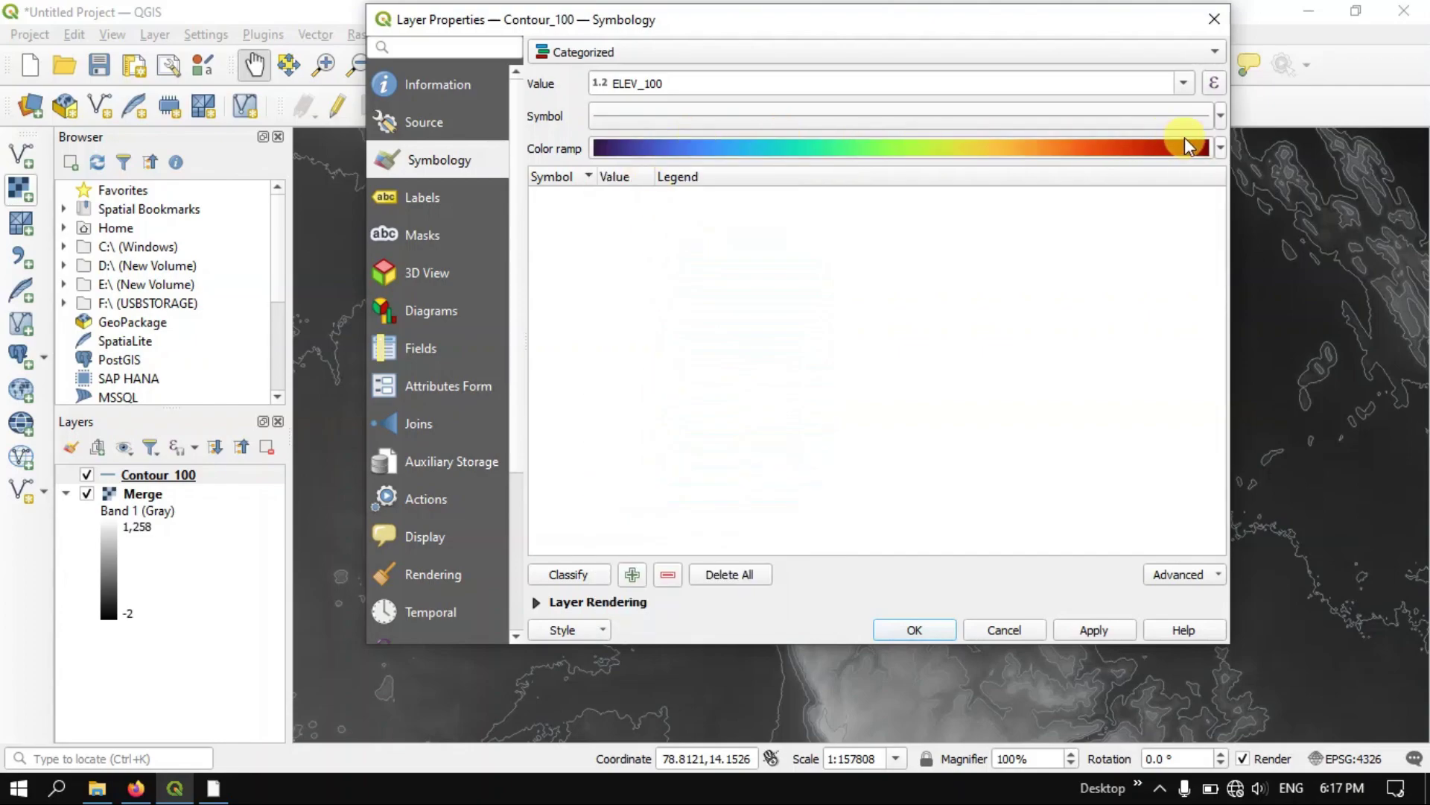
Classify ELEV_100 into categories 0–1300, drop the all-other-values class, and select all categories
left_click(578, 577)
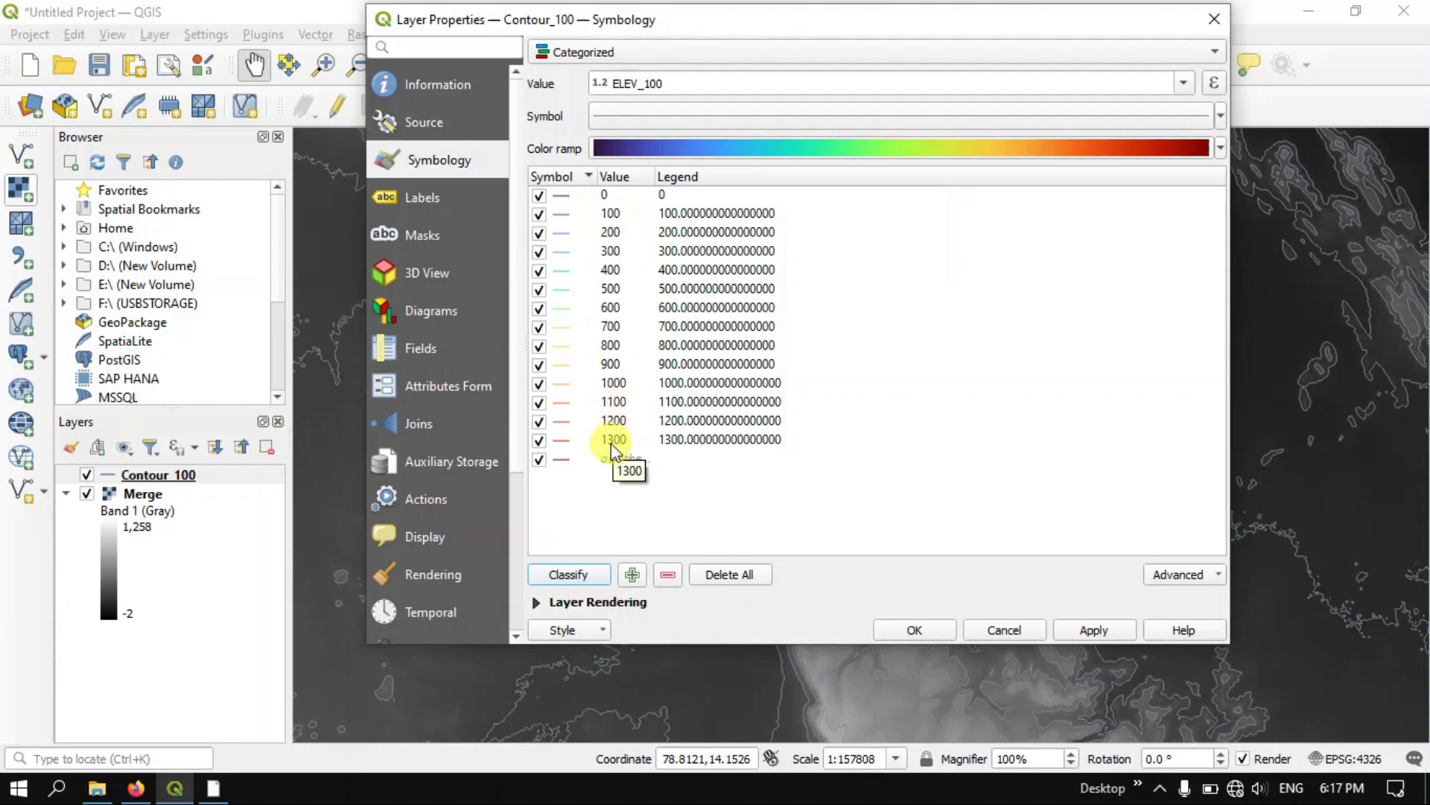
left_click(539, 459)
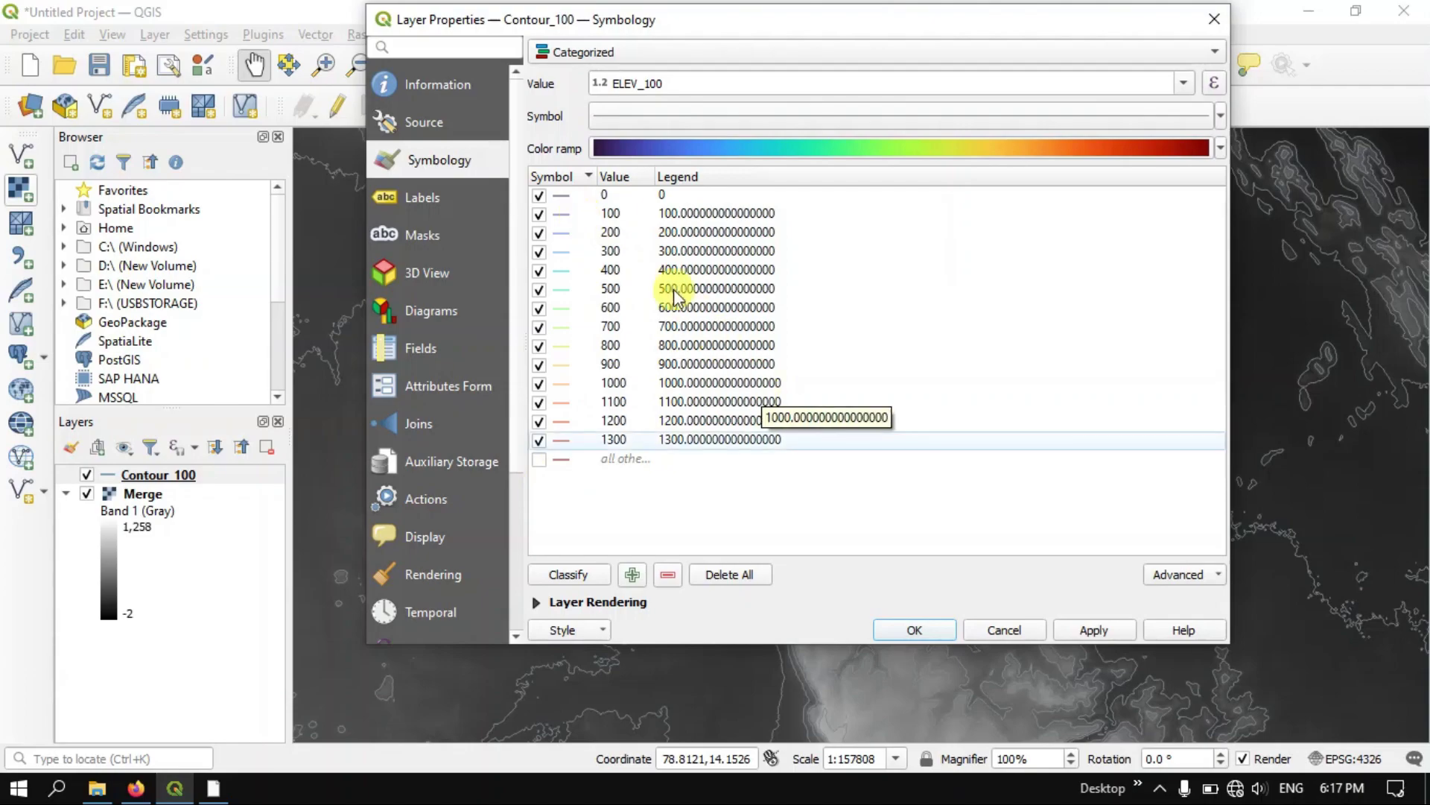
left_click(560, 197)
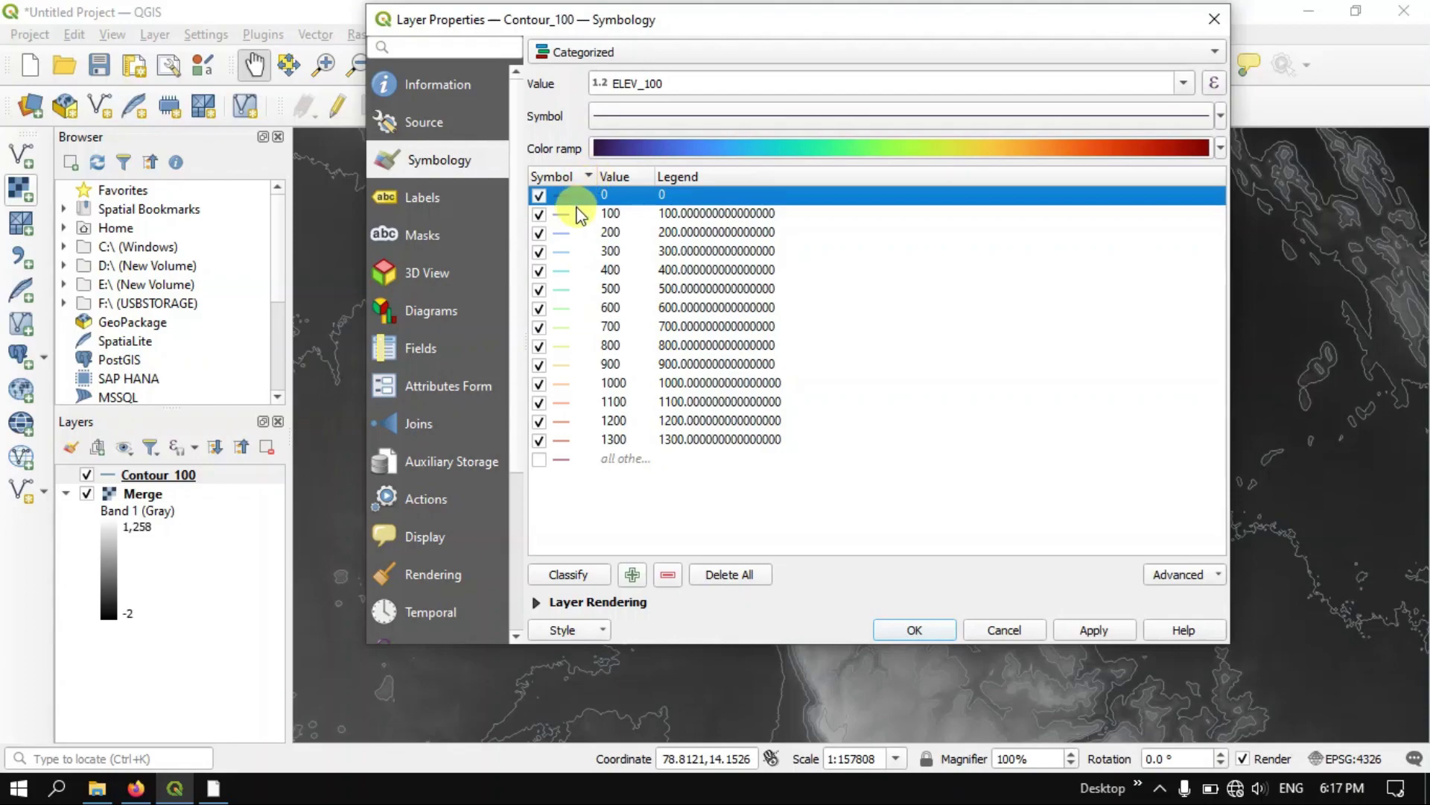
left_click(574, 440, "shift")
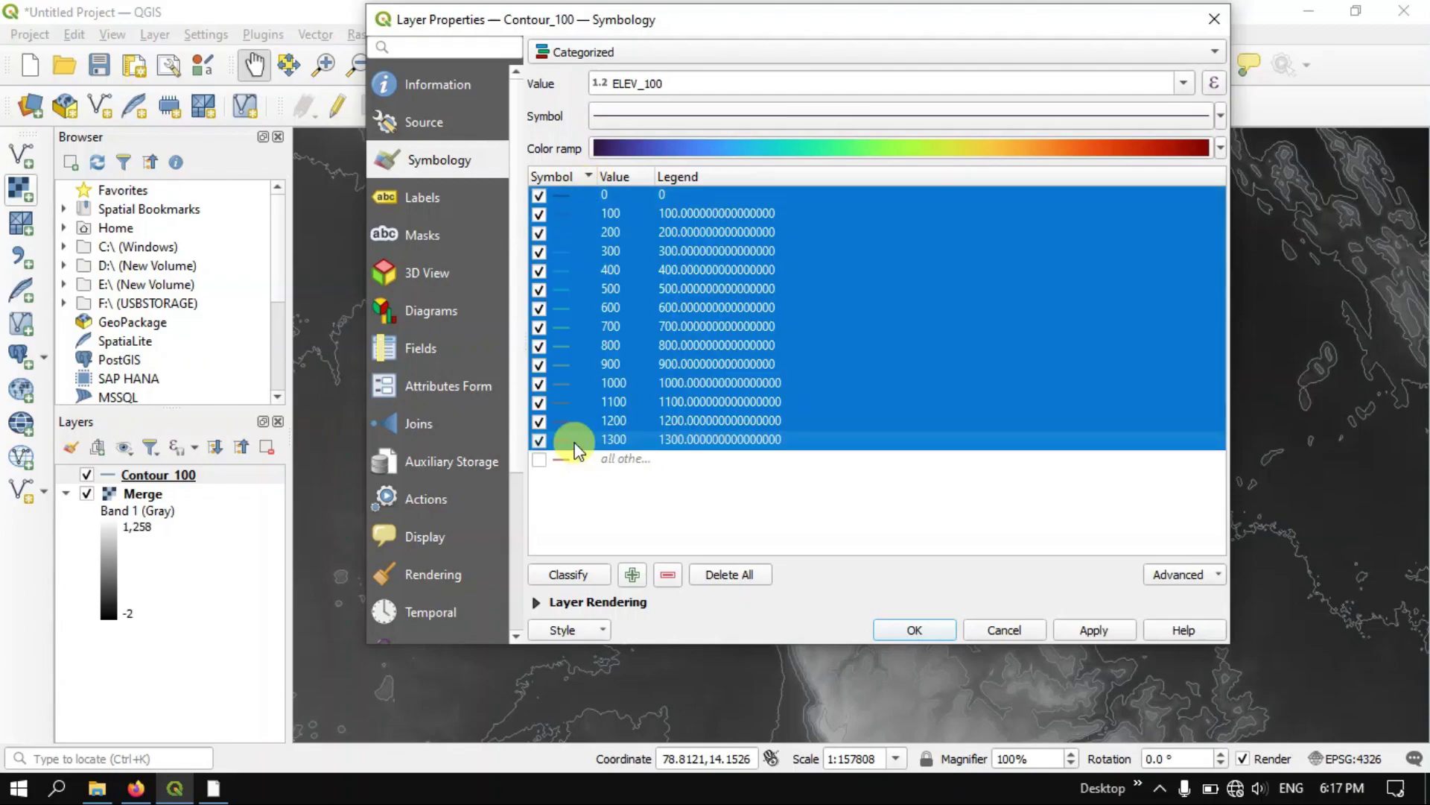
Set all categories' line width to 0.42, then apply the styling and close the properties
right_click(682, 344)
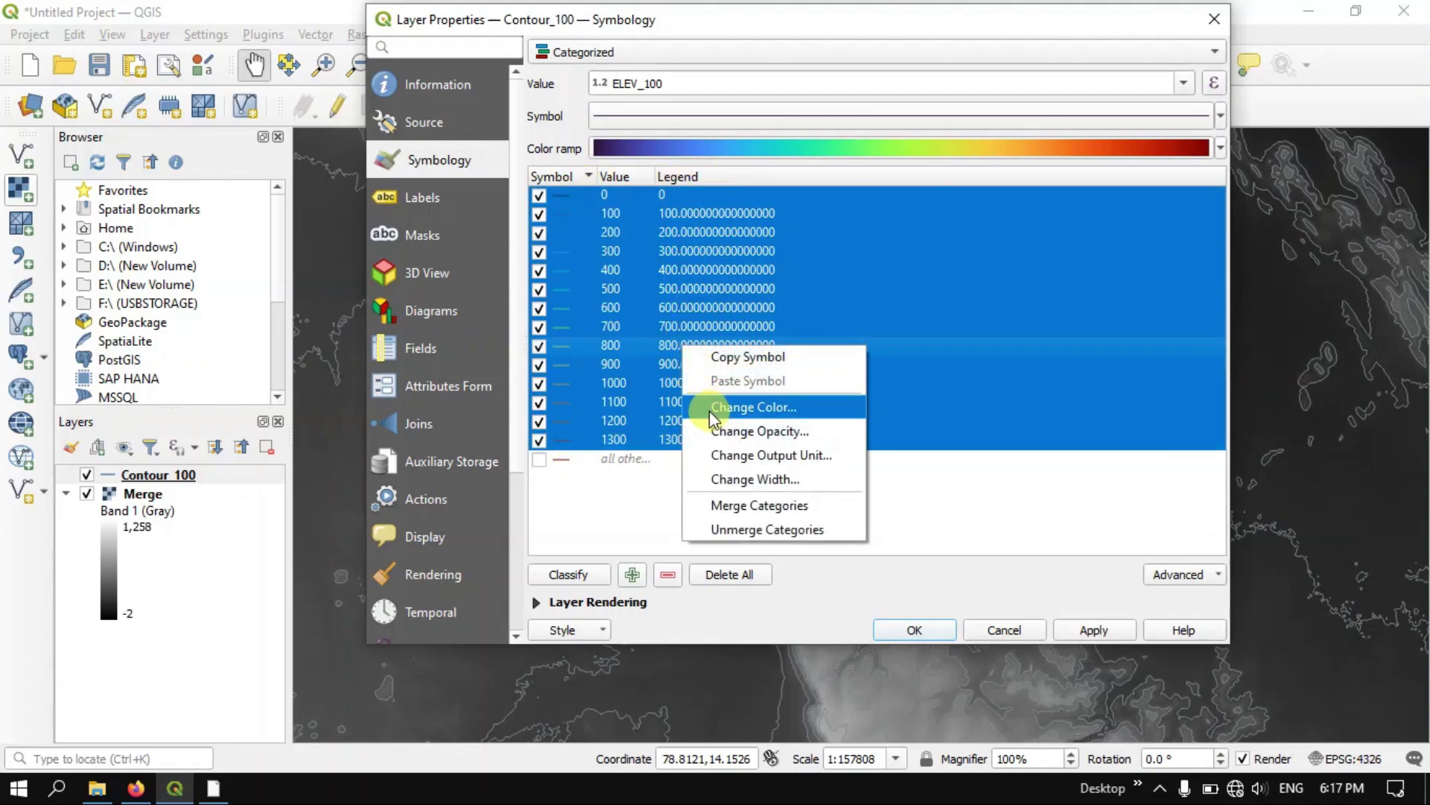
left_click(735, 481)
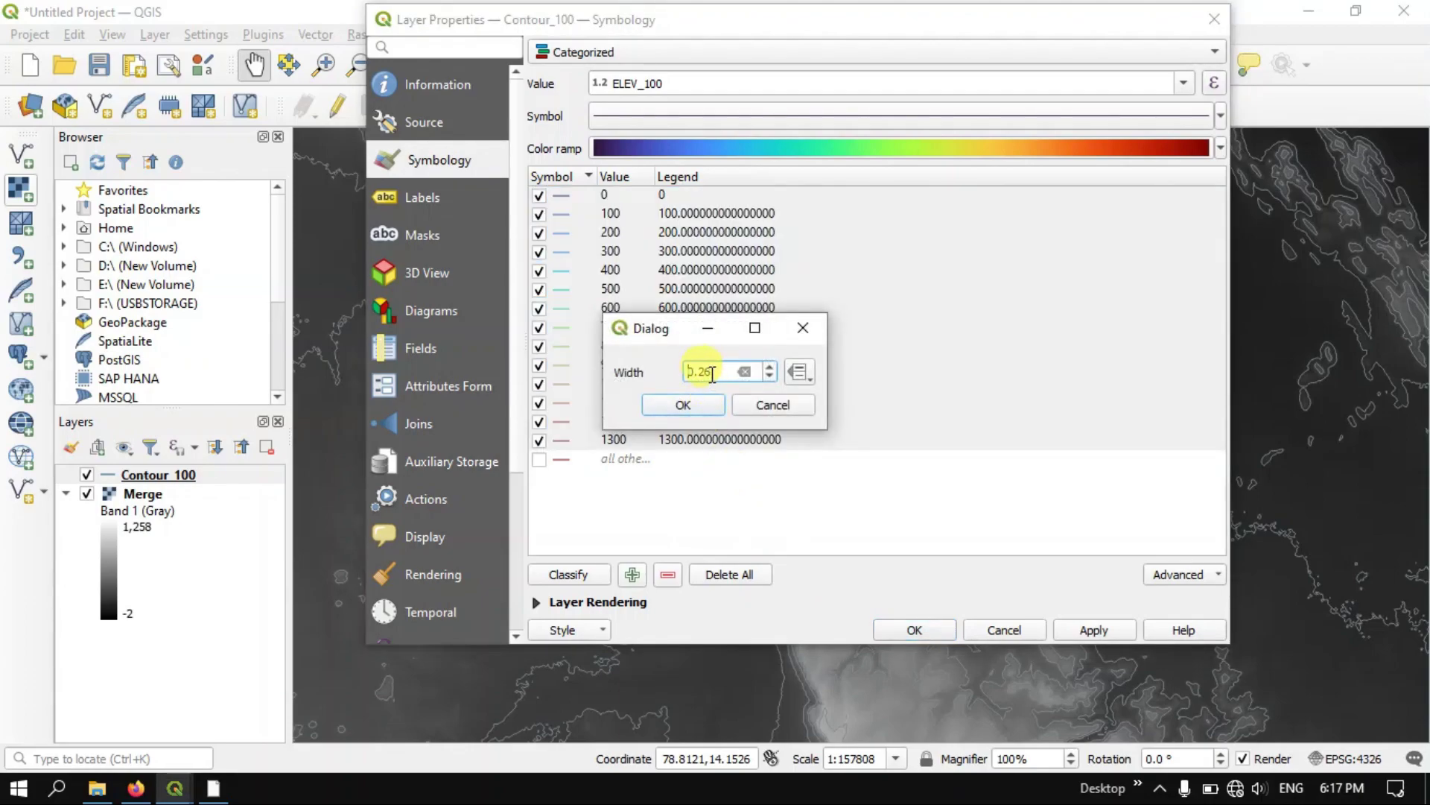
left_click_drag(712, 374, 700, 377)
type("1")
left_click(708, 399)
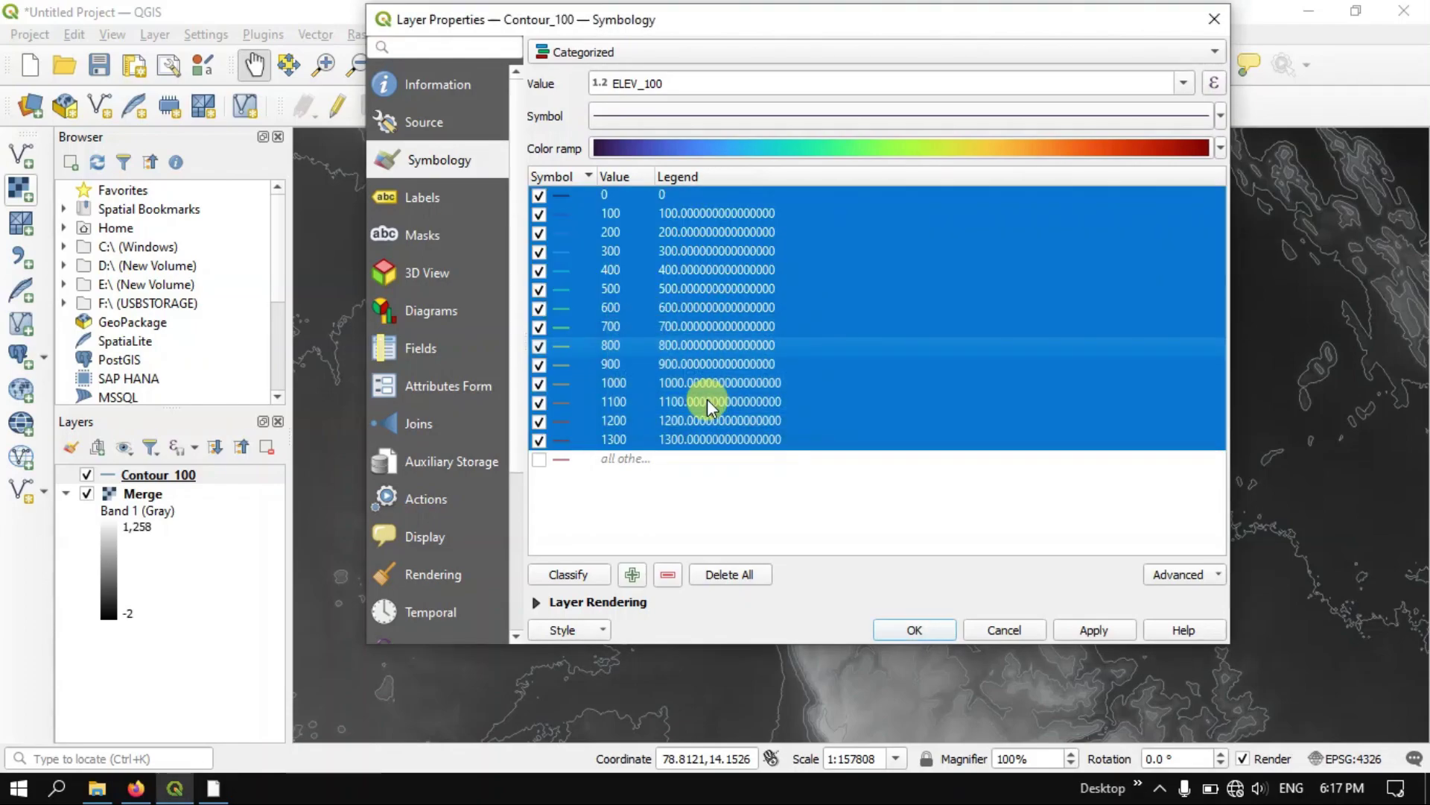
left_click(754, 512)
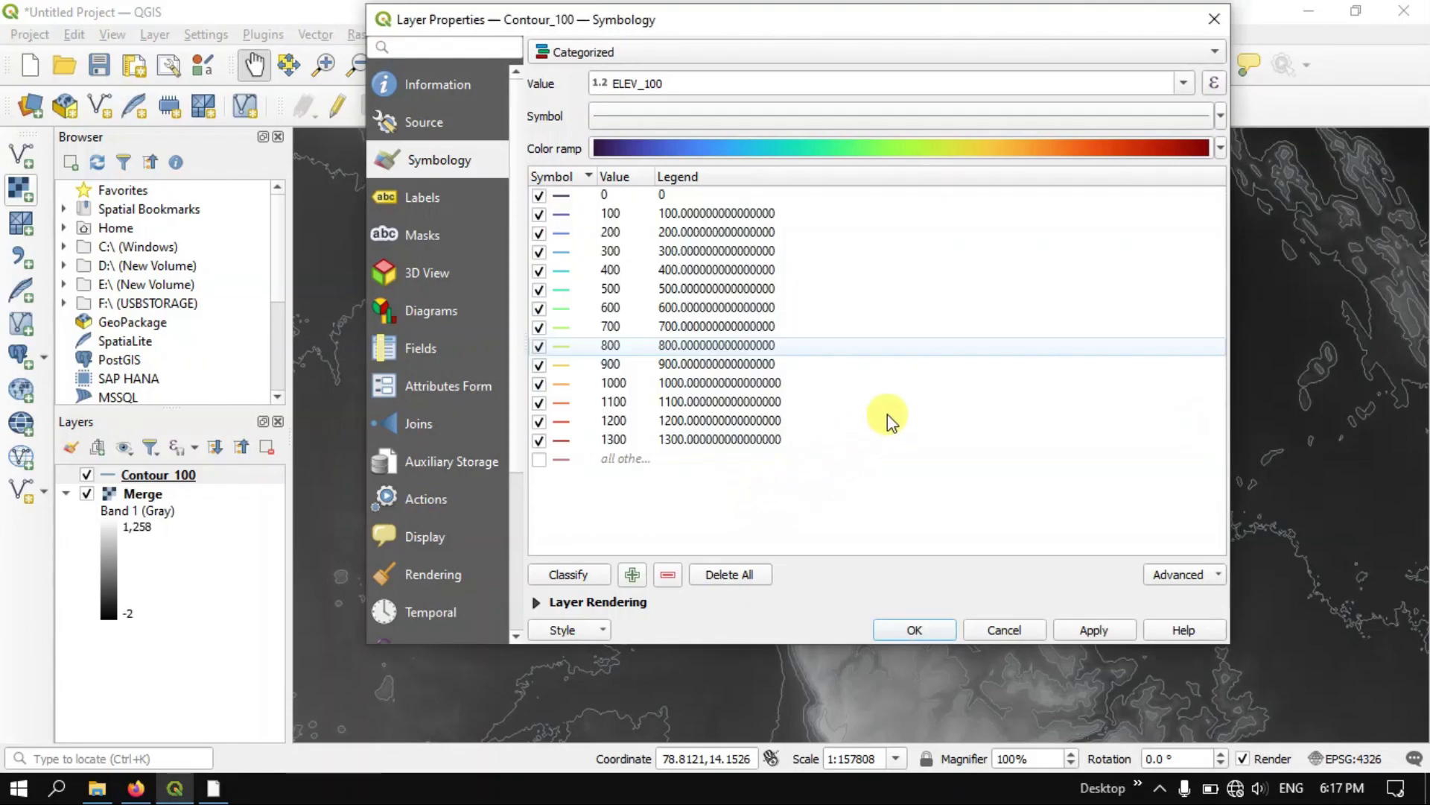
left_click(1076, 629)
left_click(923, 628)
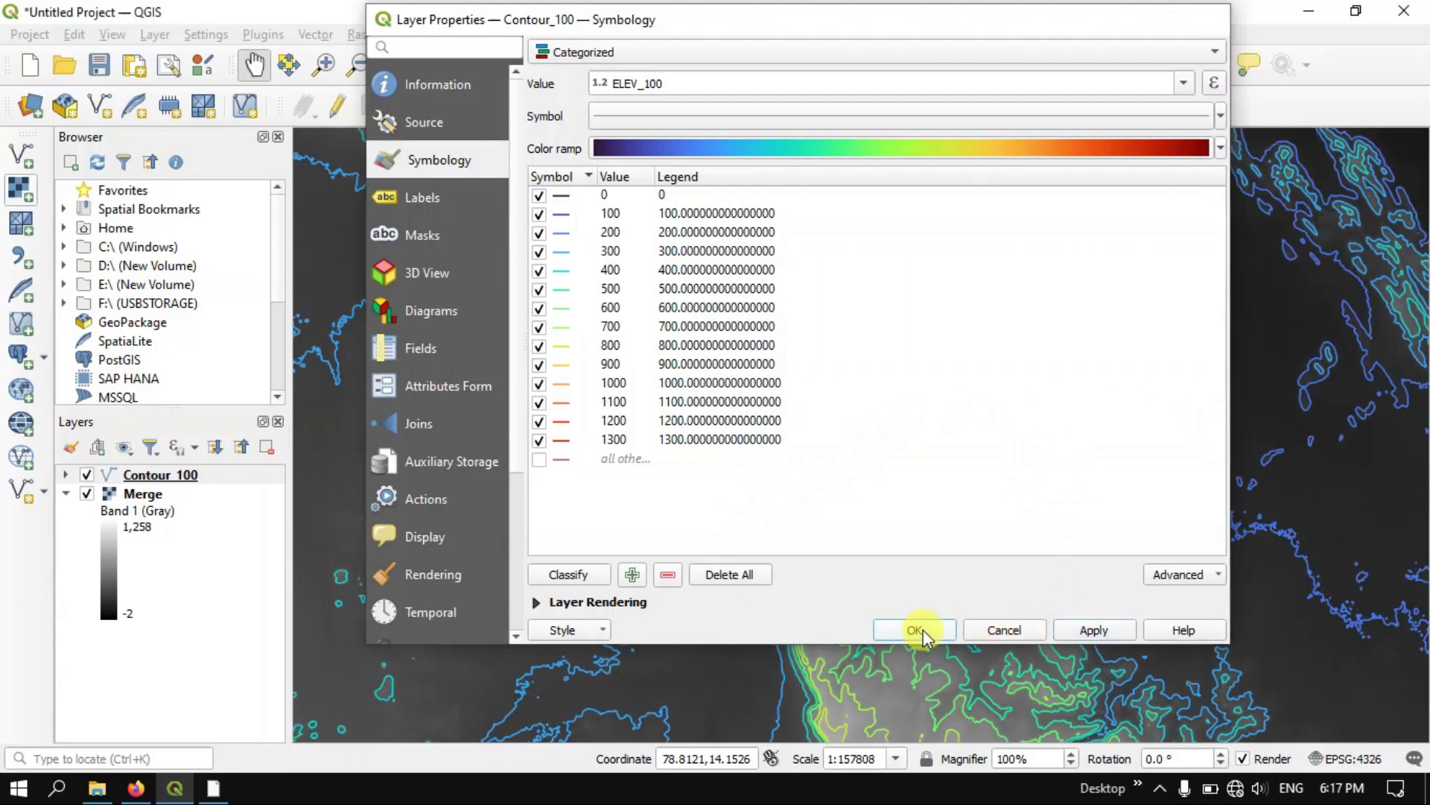
Expand Contour_100's legend in the Layers panel and zoom and pan to the contoured area
scroll(952, 310, "down", 2)
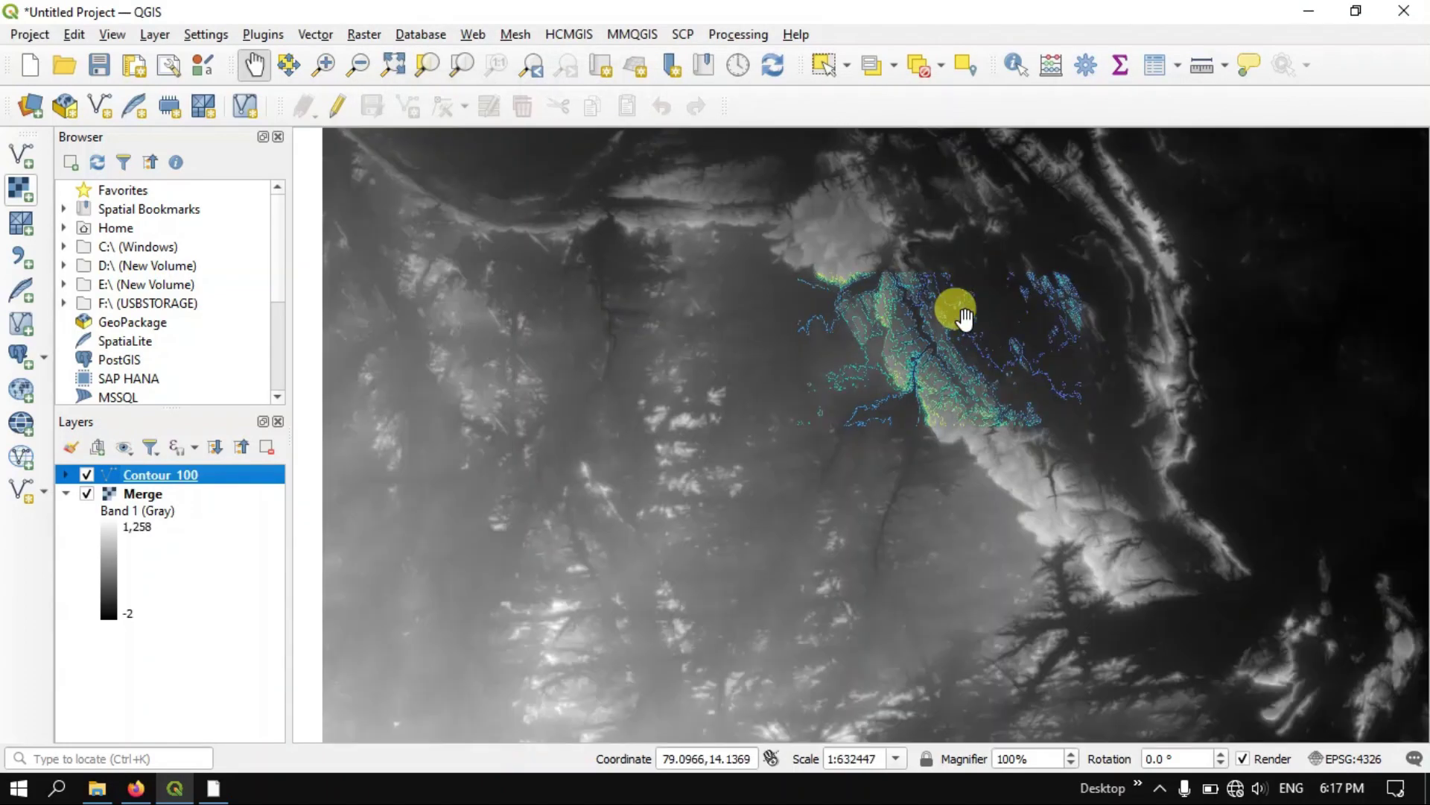
scroll(775, 327, "down", 2)
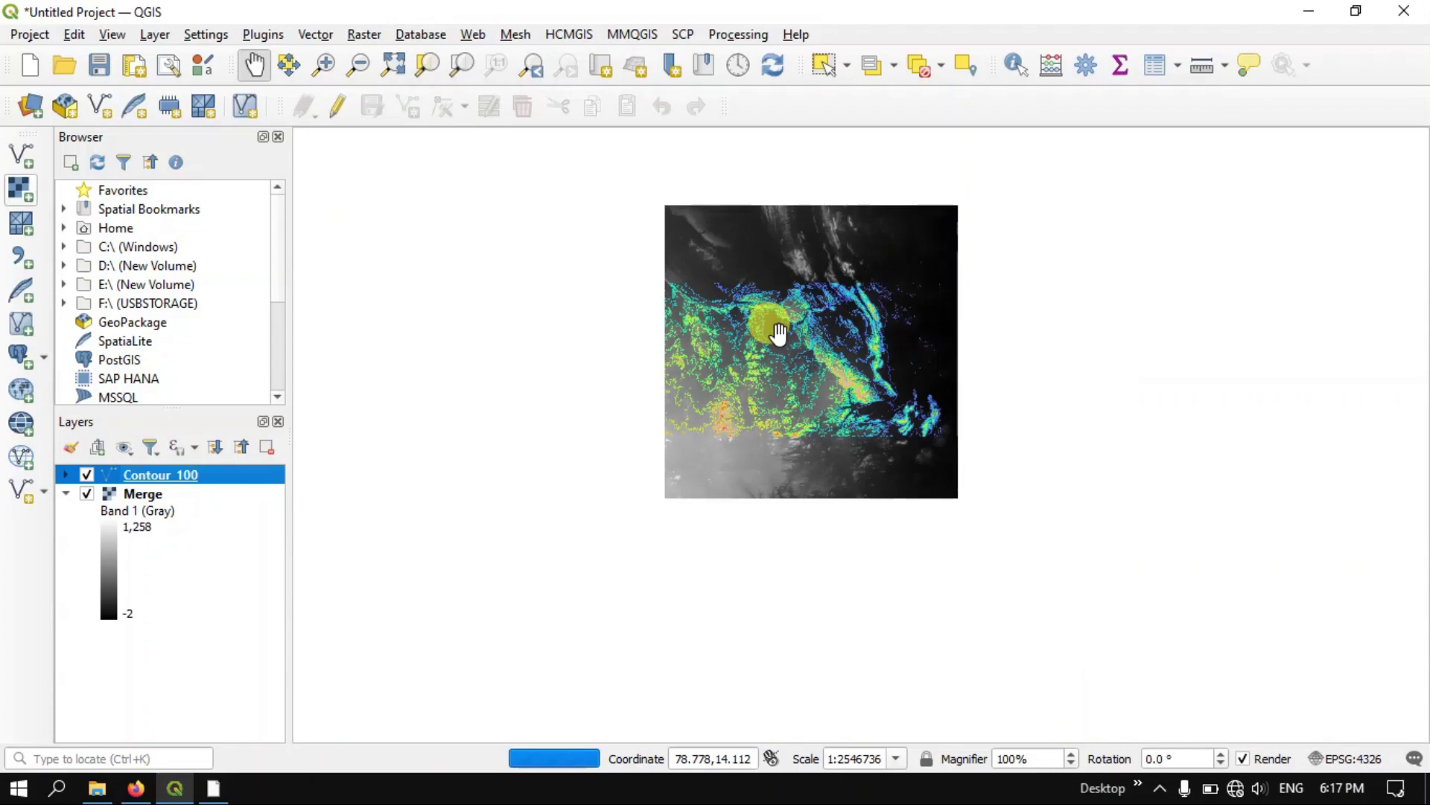
scroll(722, 417, "up", 1)
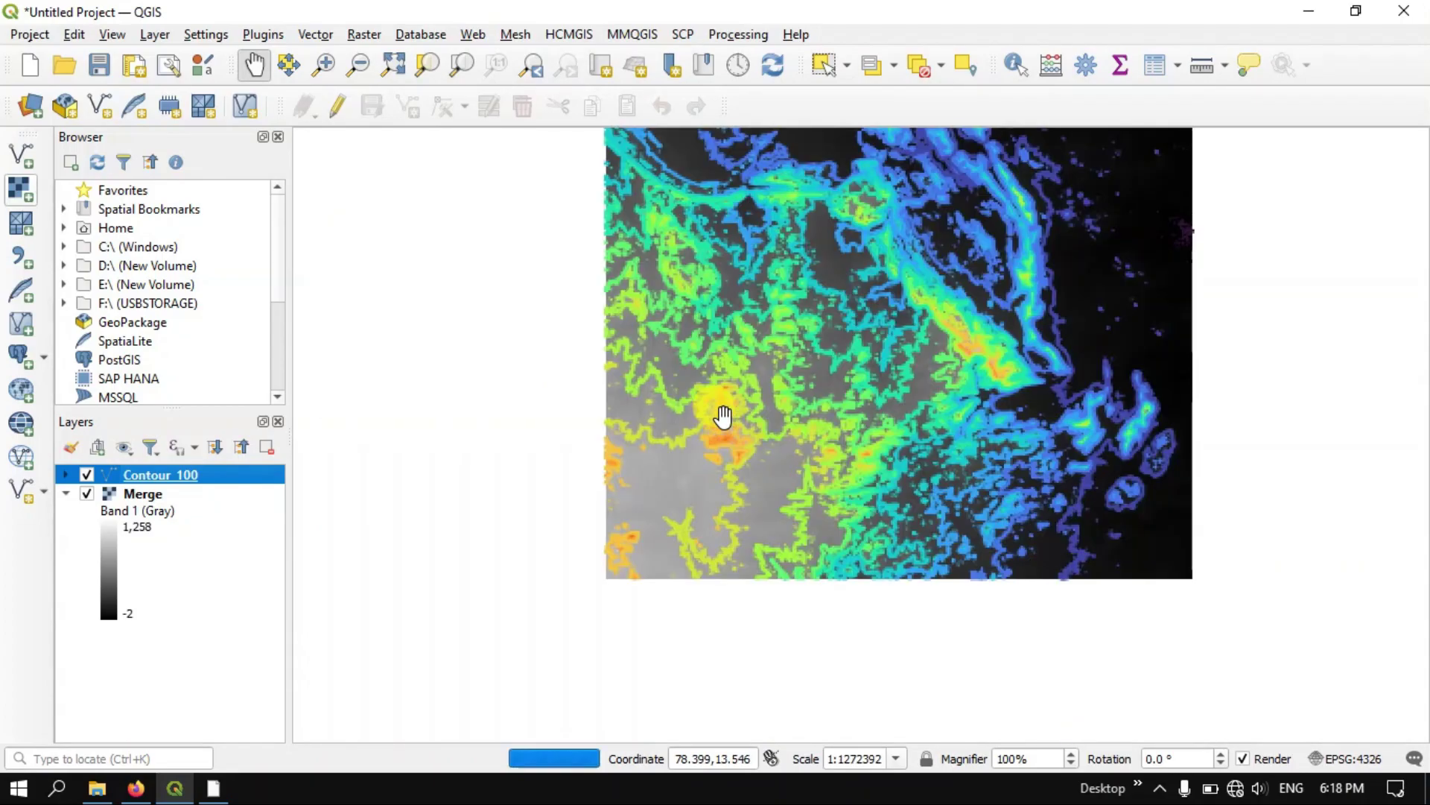
scroll(722, 415, "up", 1)
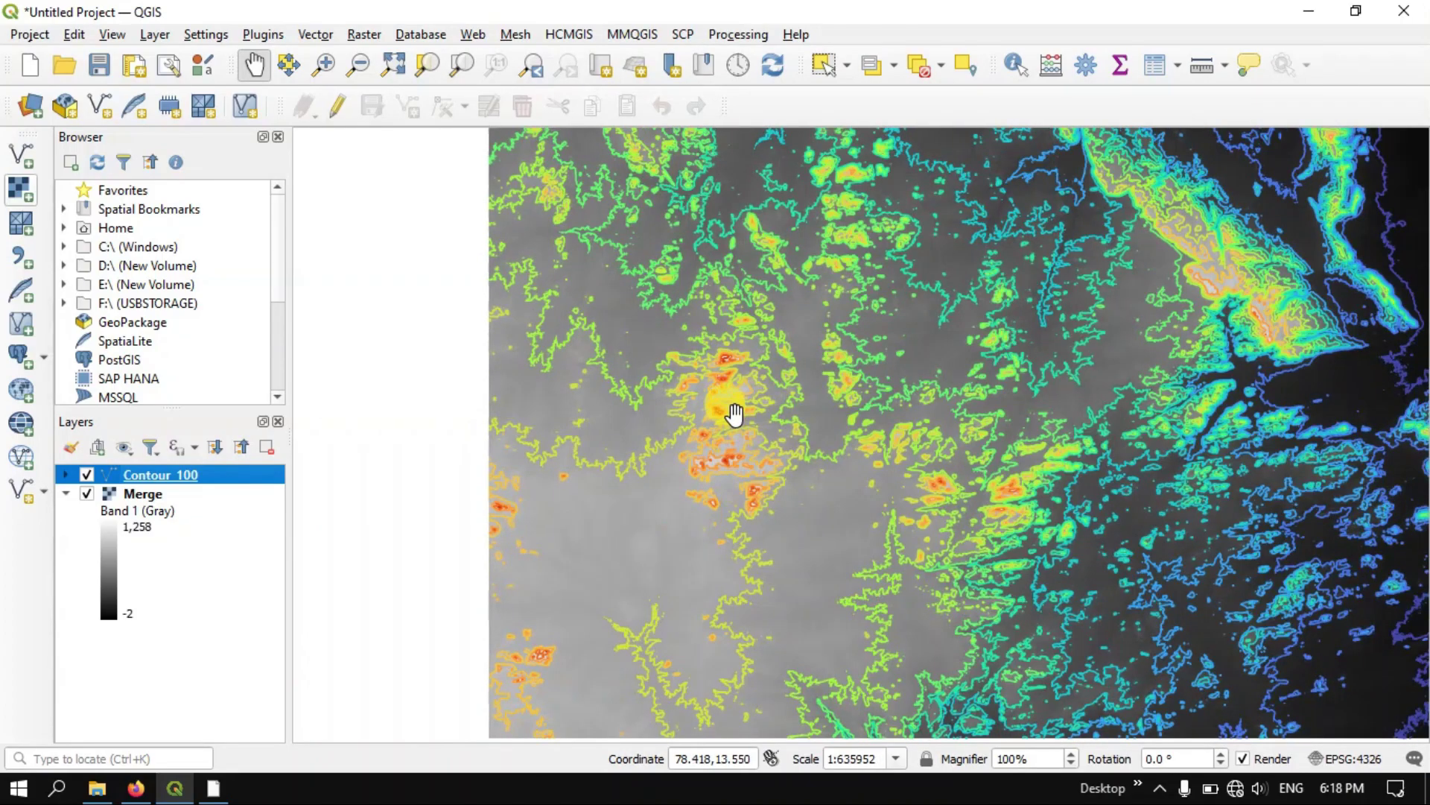
scroll(734, 414, "up", 2)
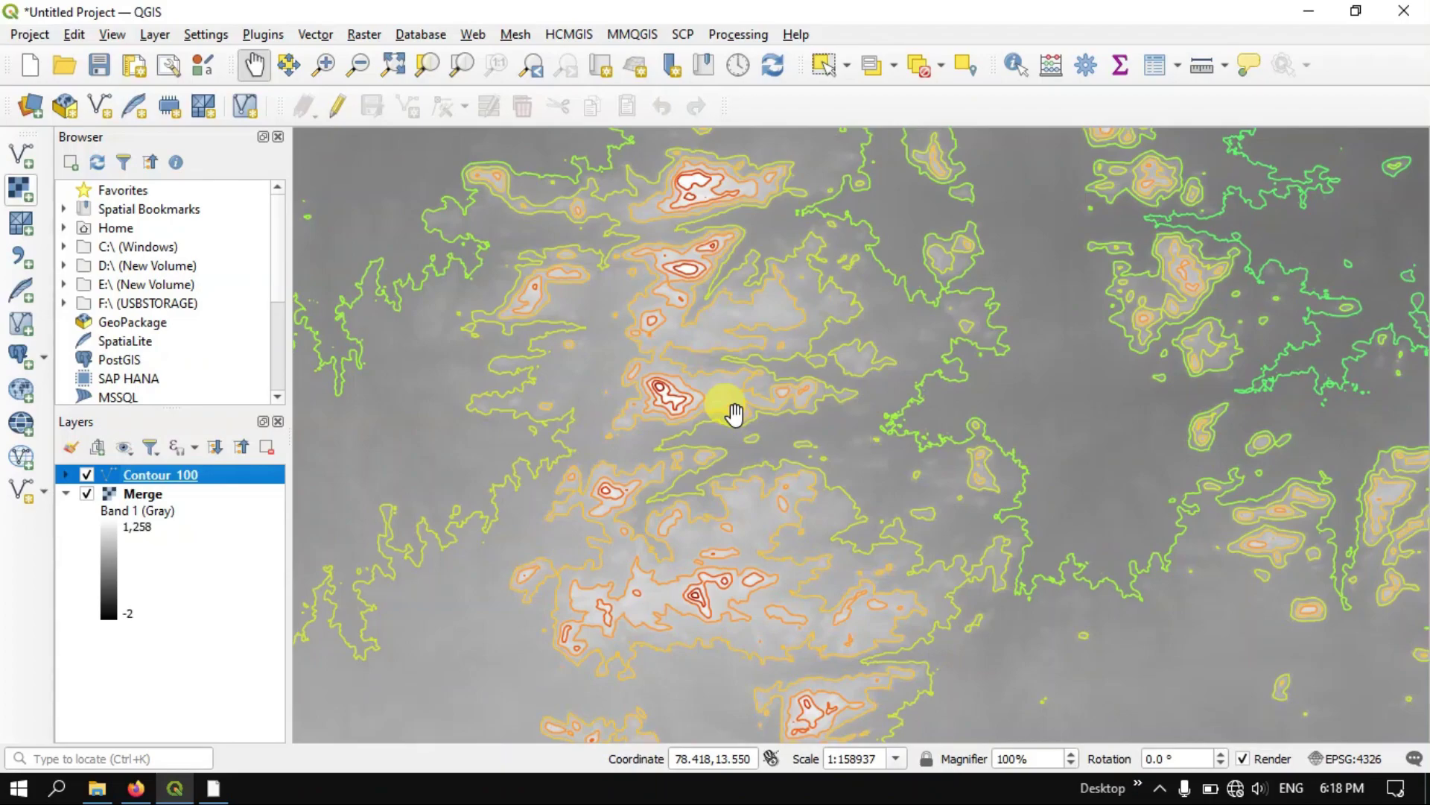
left_click(65, 475)
scroll(123, 536, "down", 2)
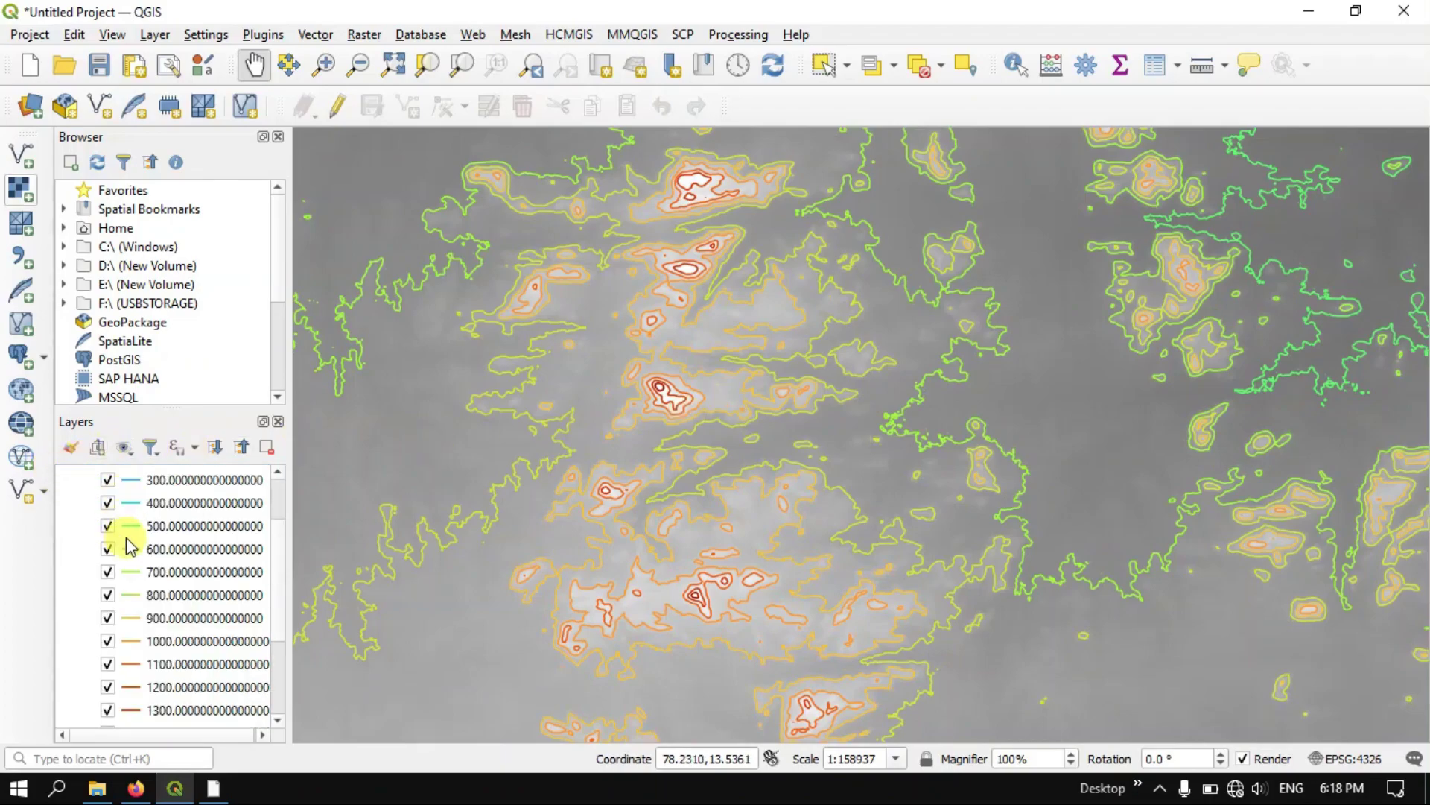
scroll(128, 546, "down", 2)
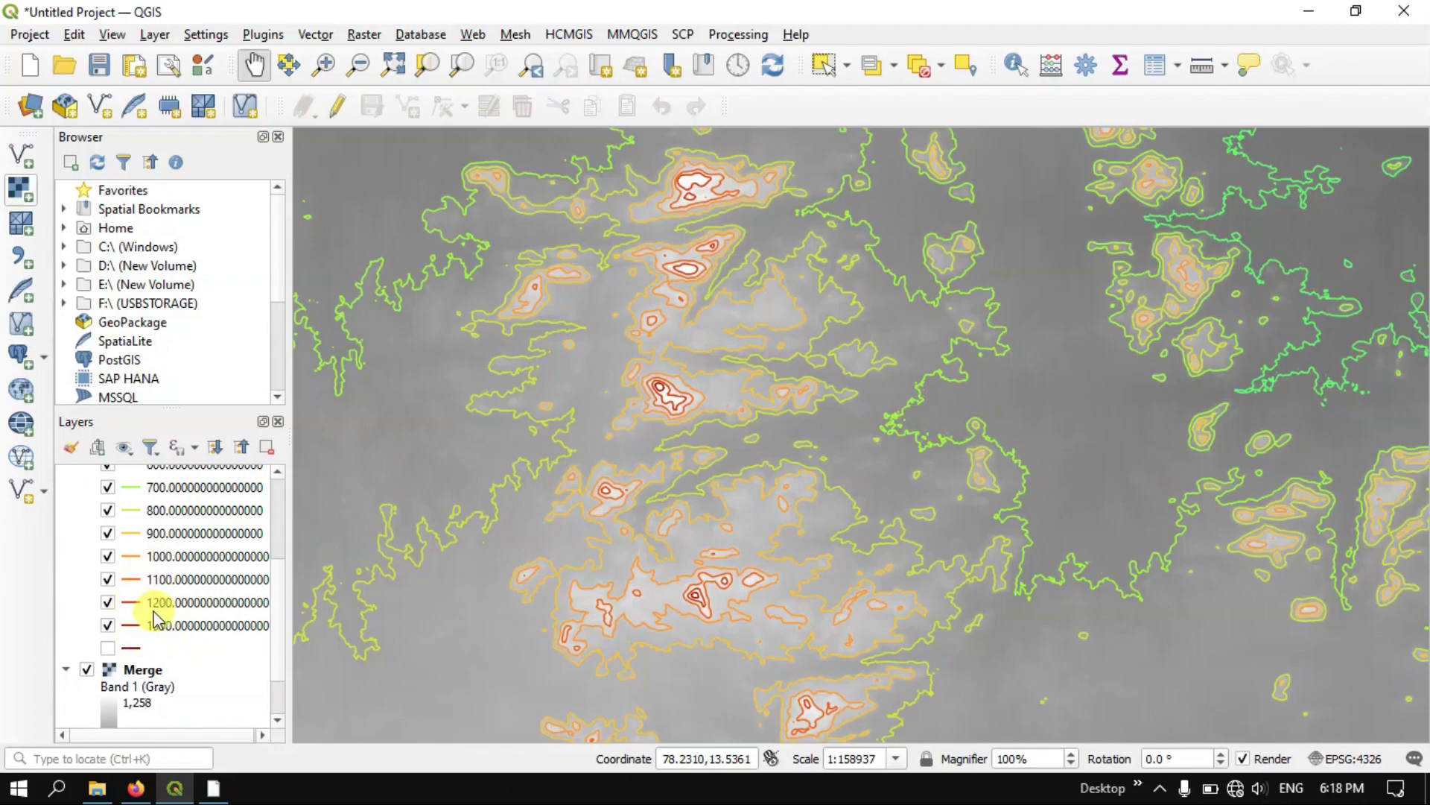
scroll(728, 318, "down", 2)
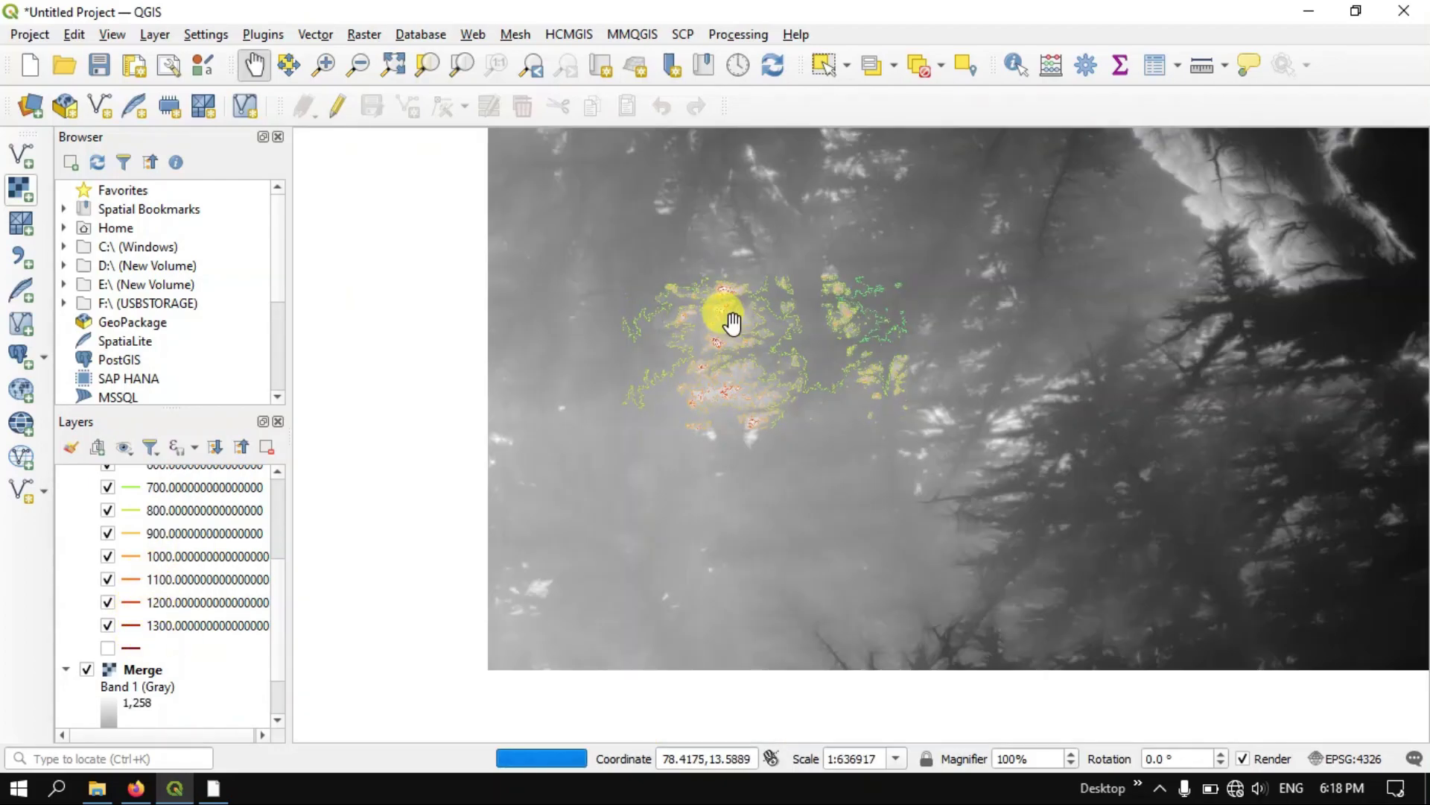
scroll(731, 322, "down", 1)
left_click_drag(991, 274, 951, 400)
scroll(885, 370, "up", 1)
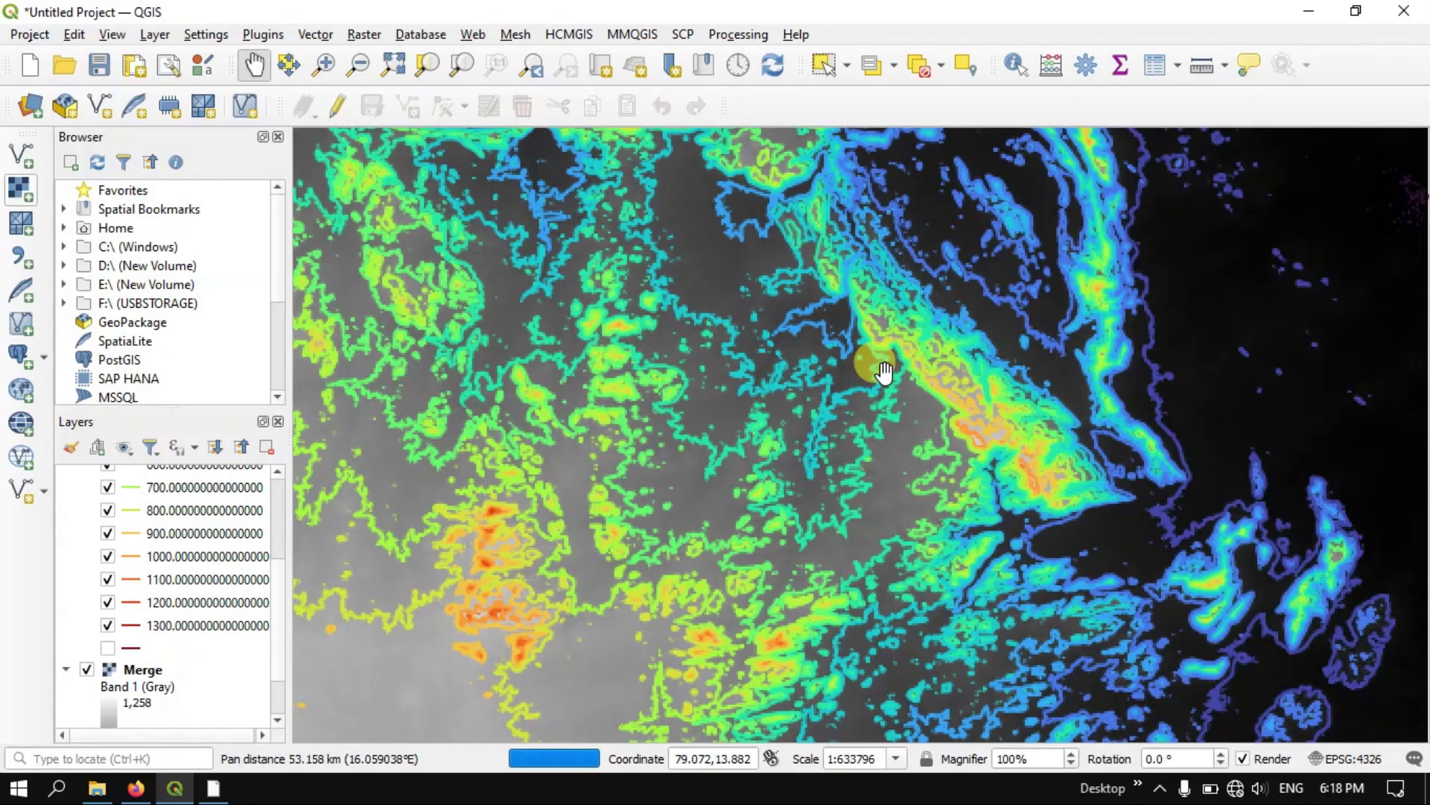
scroll(180, 509, "up", 3)
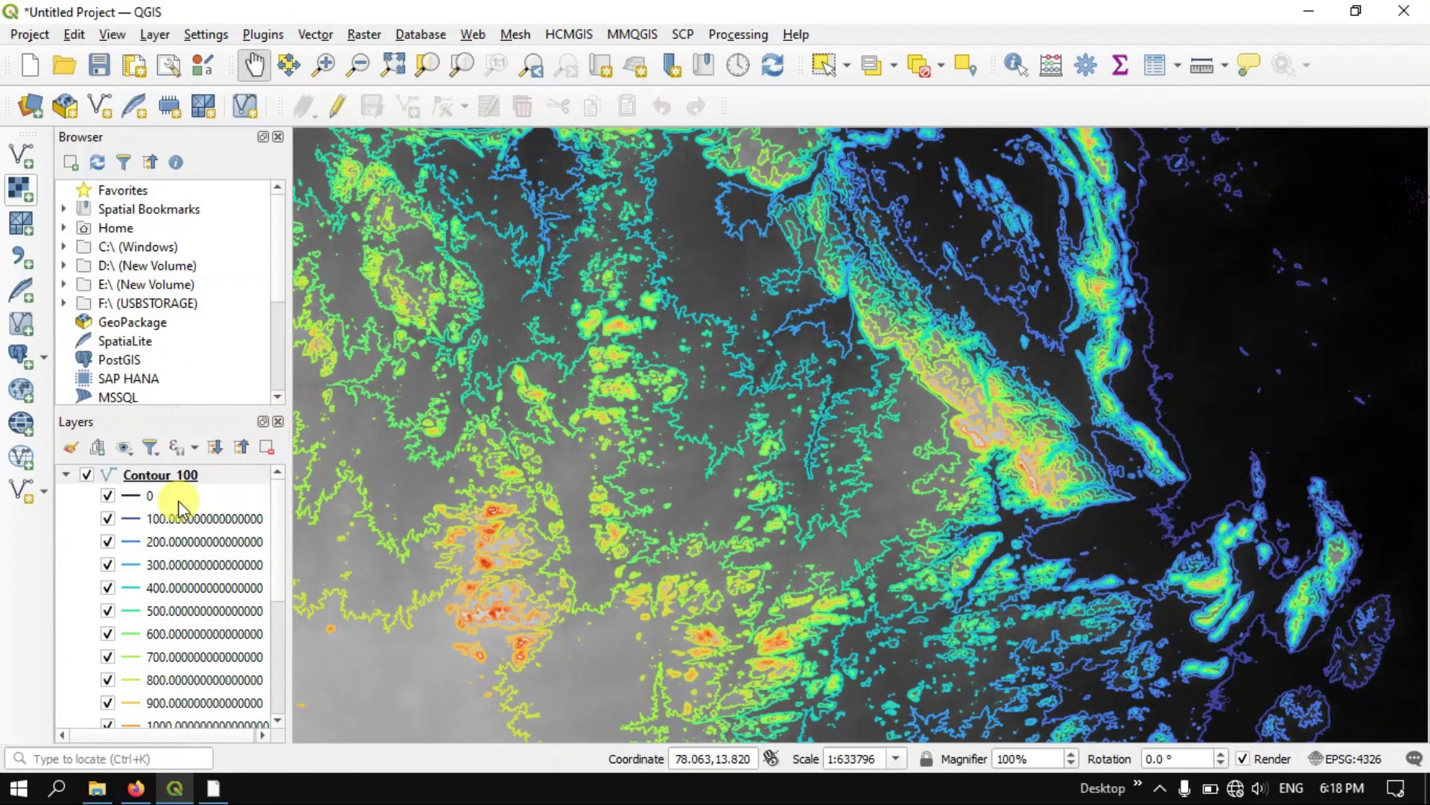
In Contour_100's Labels tab, enable Single Labels with ELEV_100 as the label value
right_click(191, 475)
left_click(264, 503)
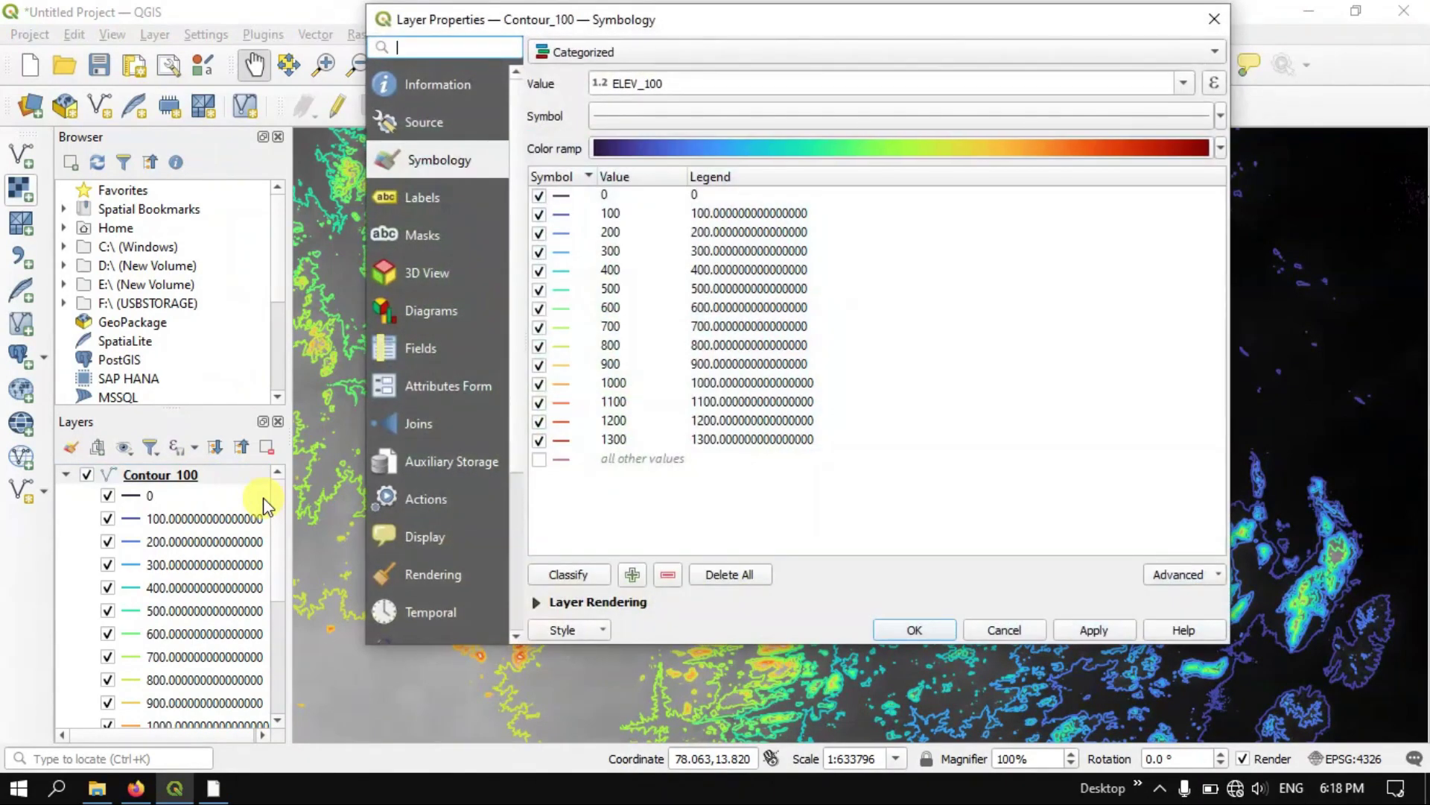
left_click(414, 200)
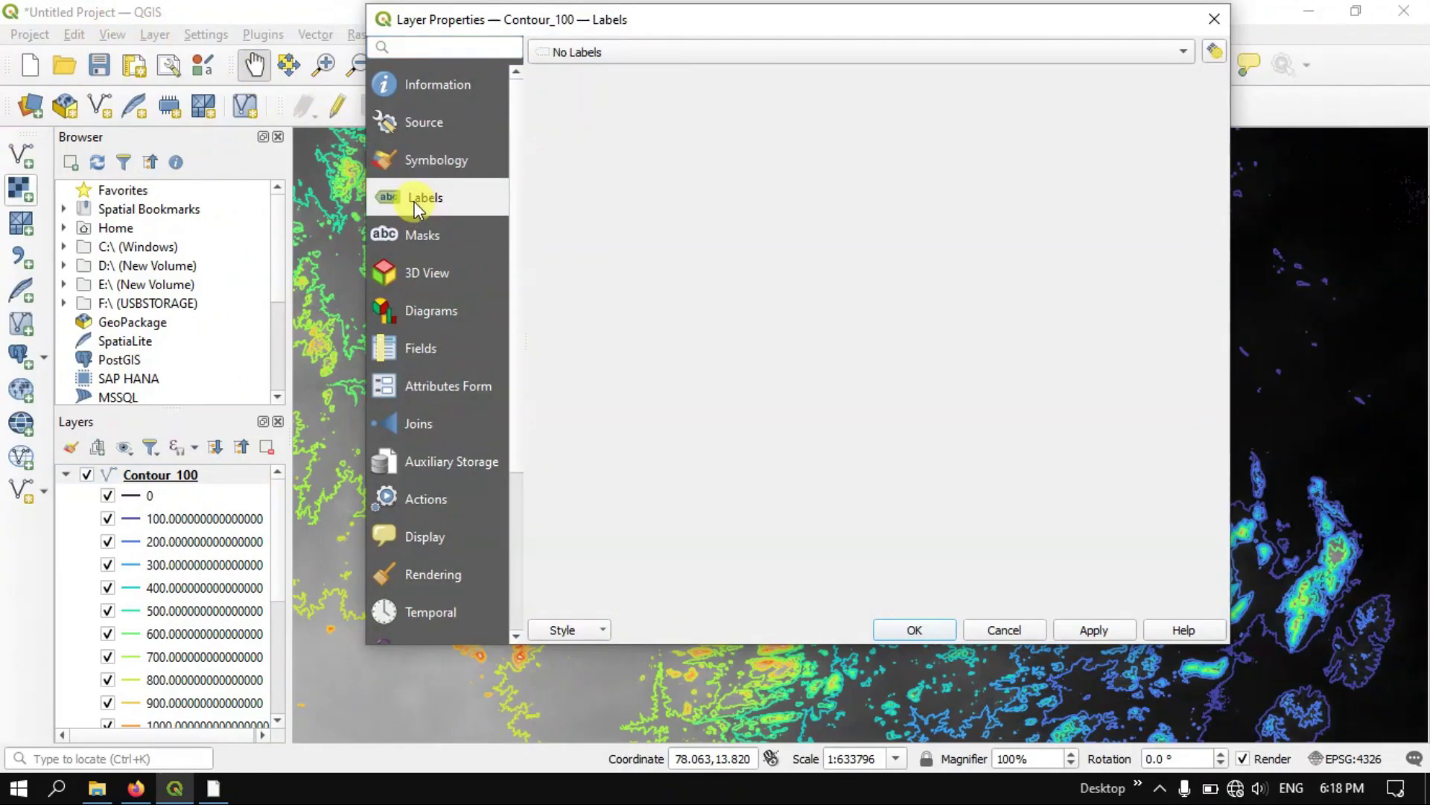
left_click(650, 52)
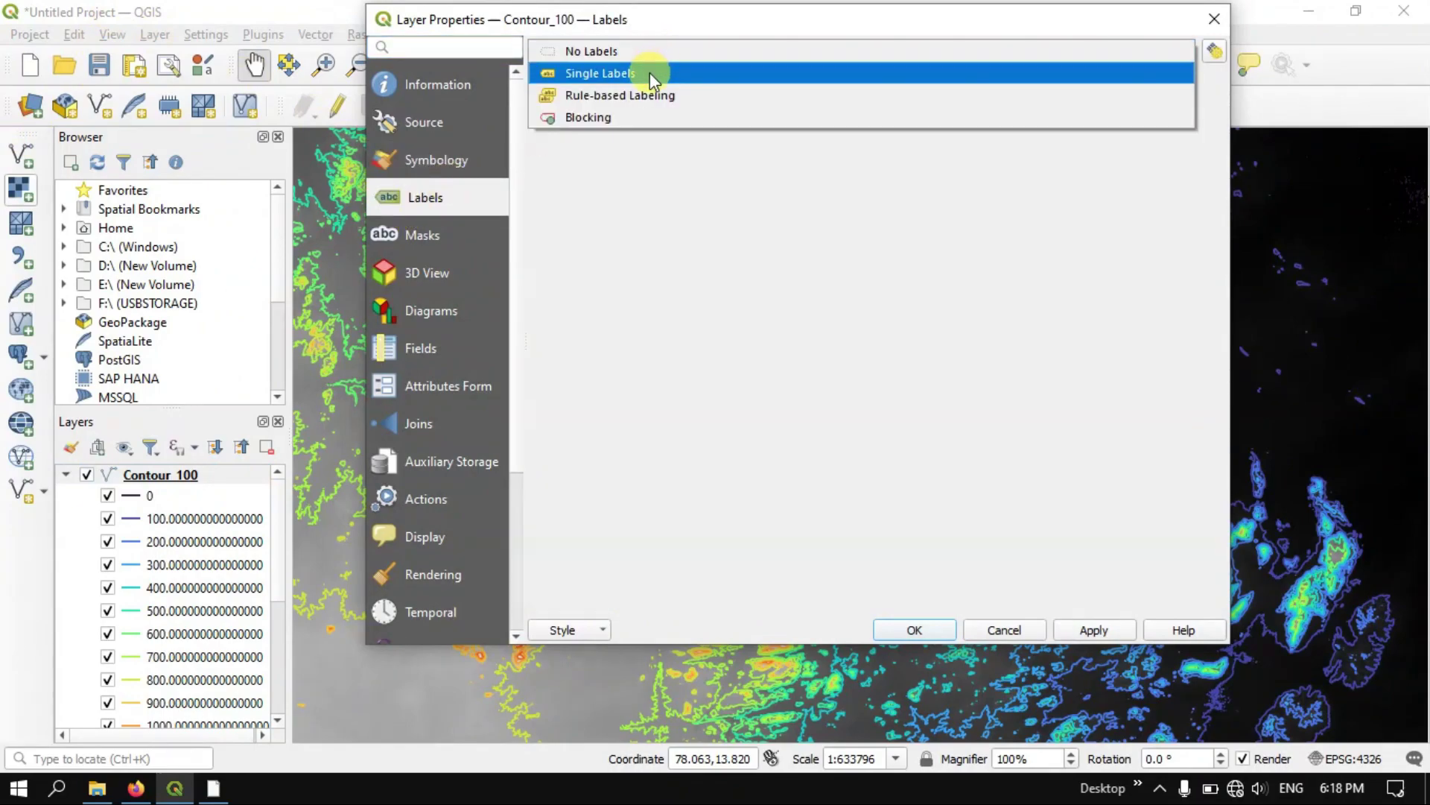
key("Escape")
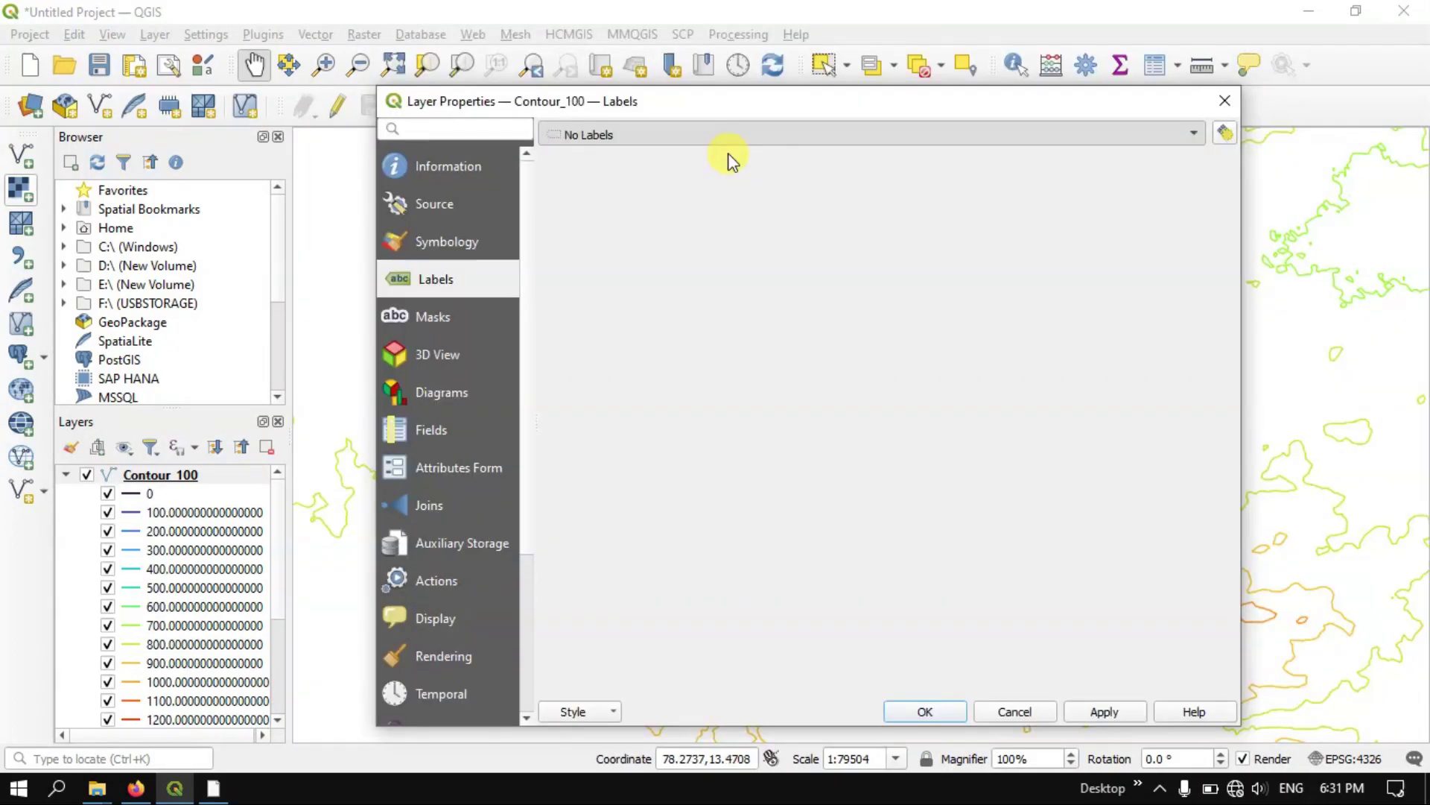
left_click(727, 156)
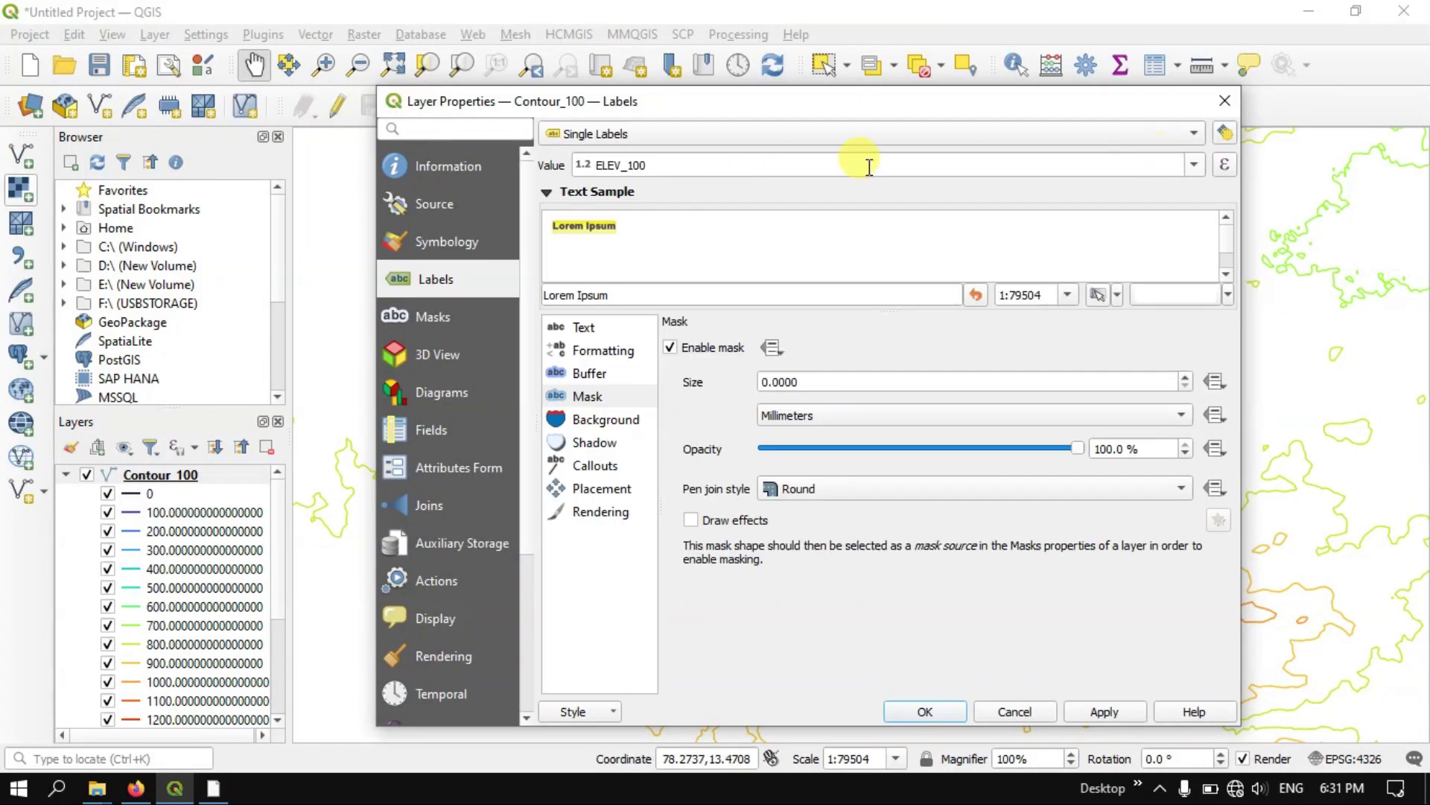
left_click(1195, 164)
left_click(666, 216)
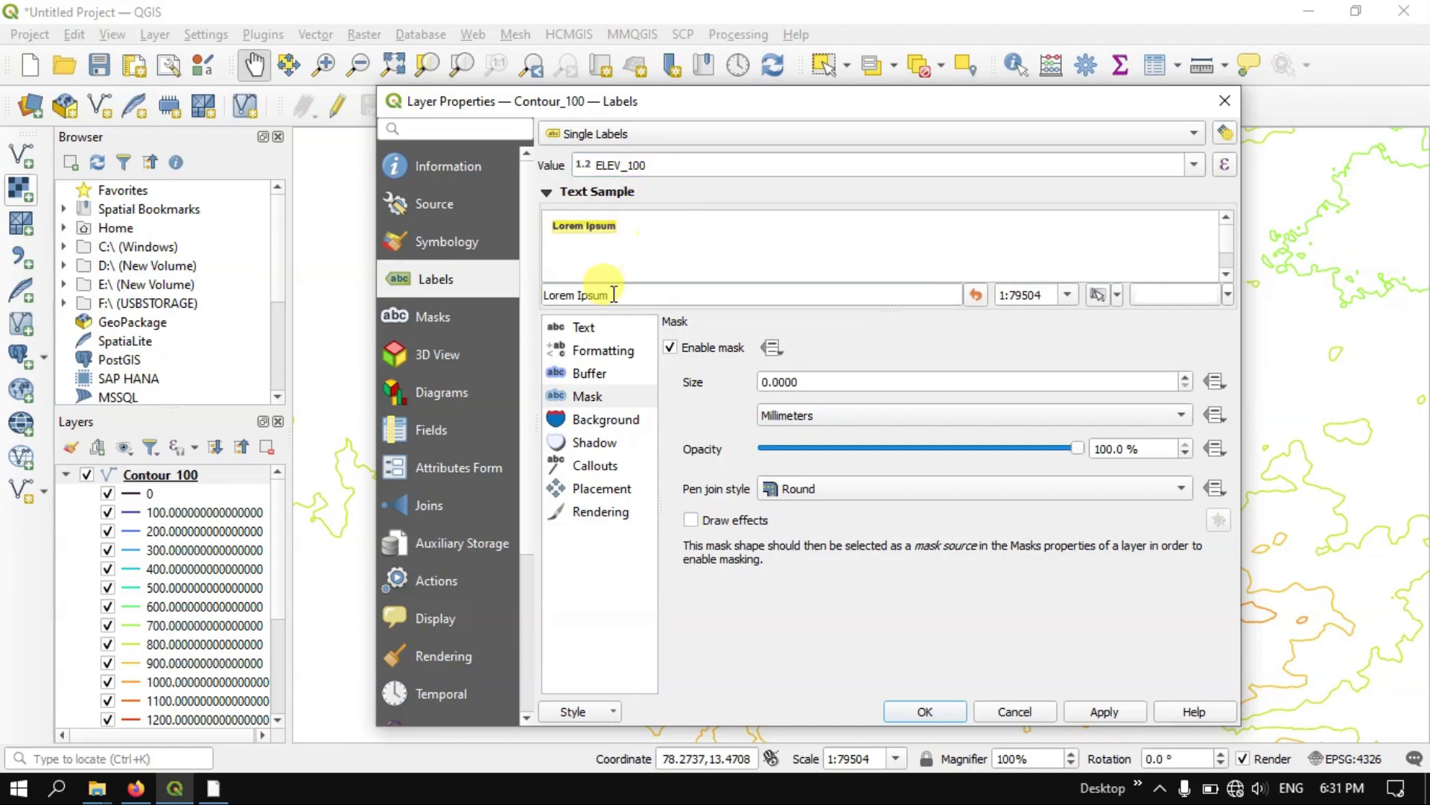
left_click(599, 332)
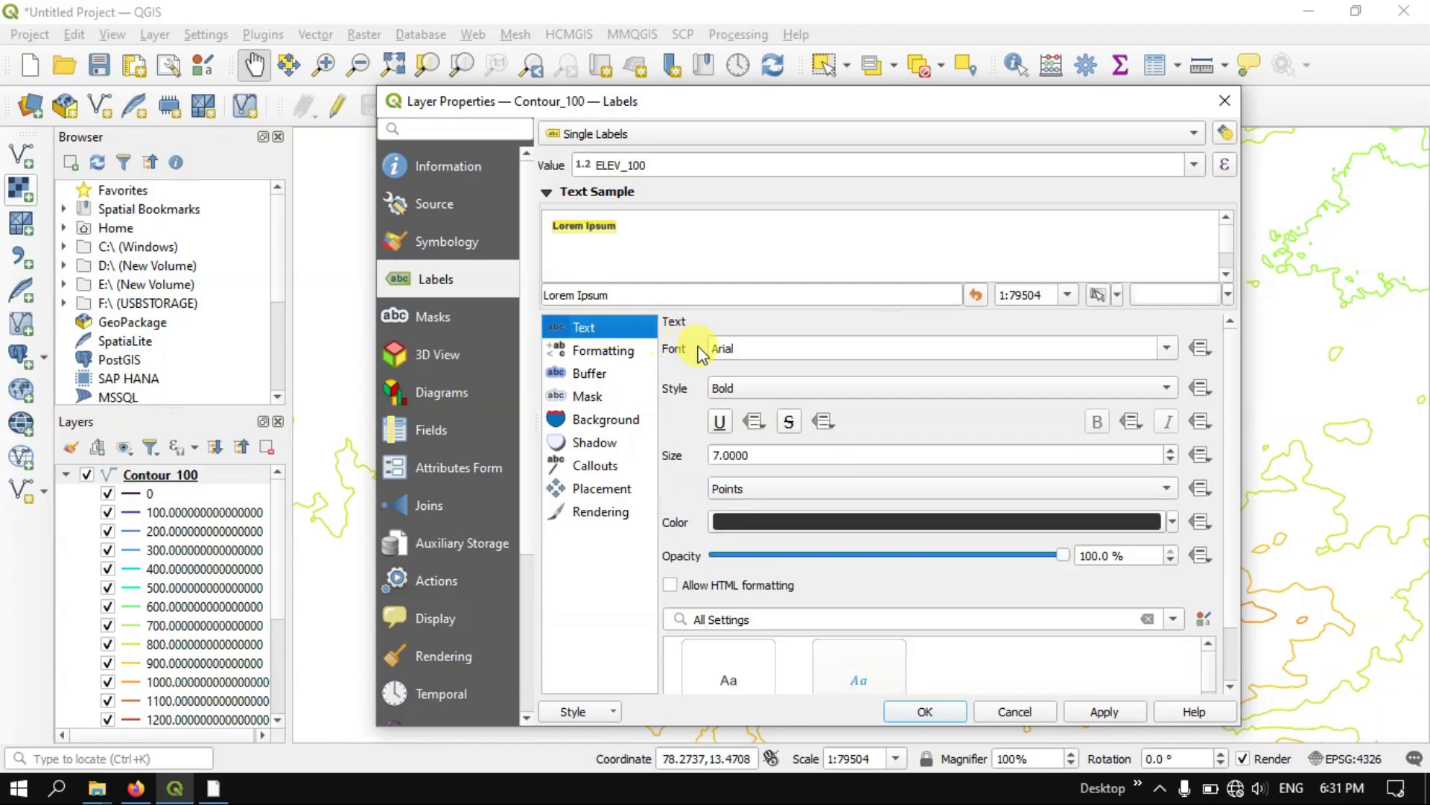
left_click(722, 456)
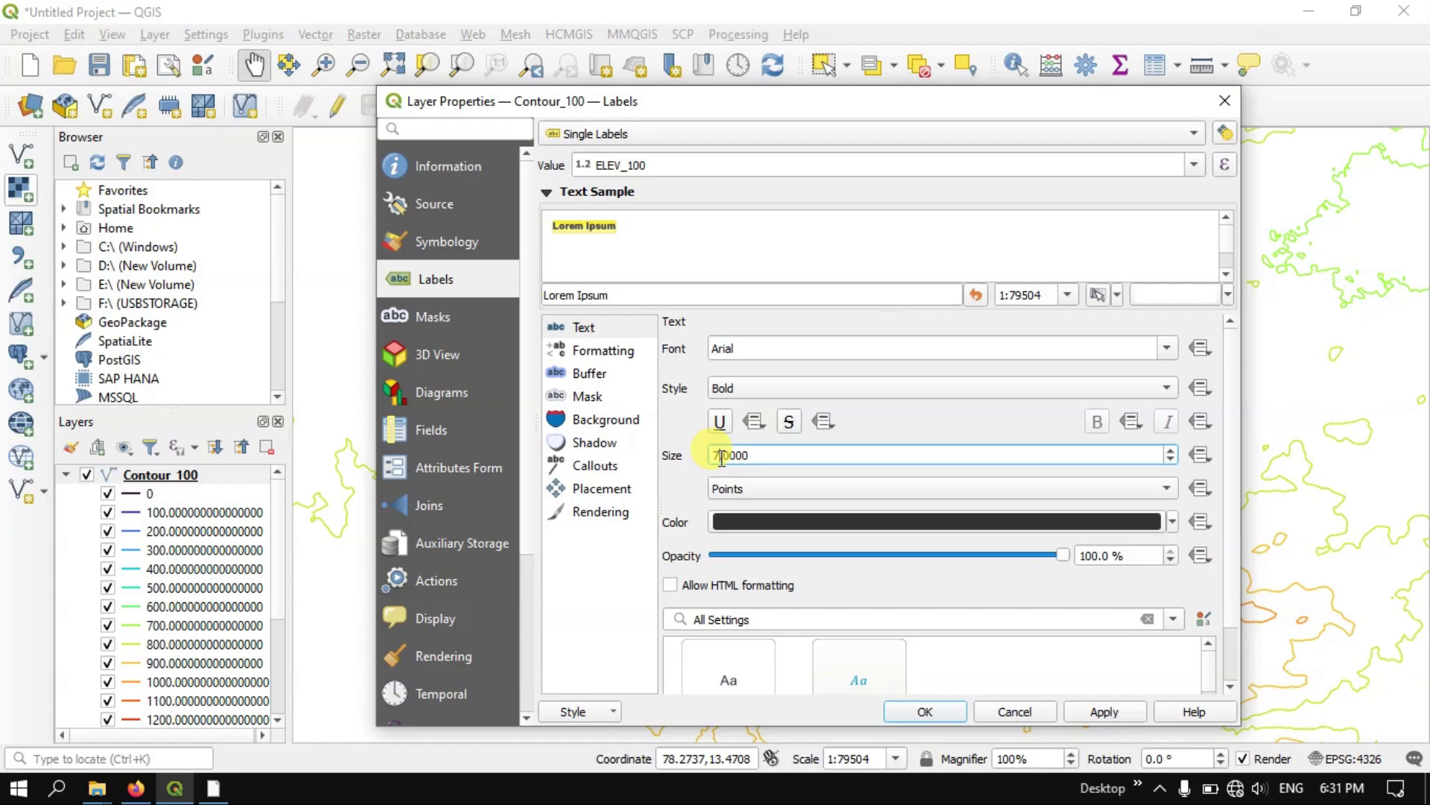
Set the label Placement mode to Curved
left_click(611, 372)
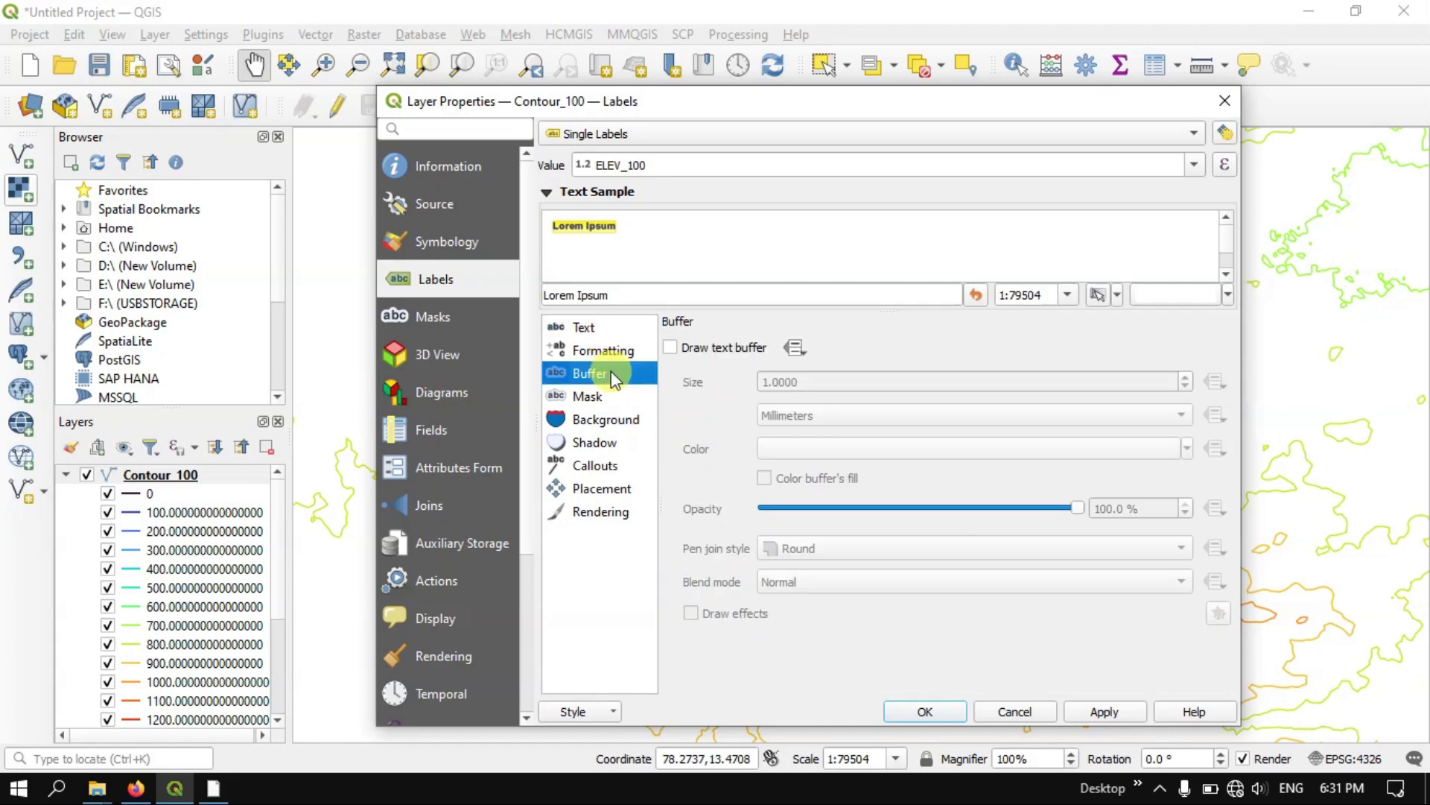
left_click(609, 396)
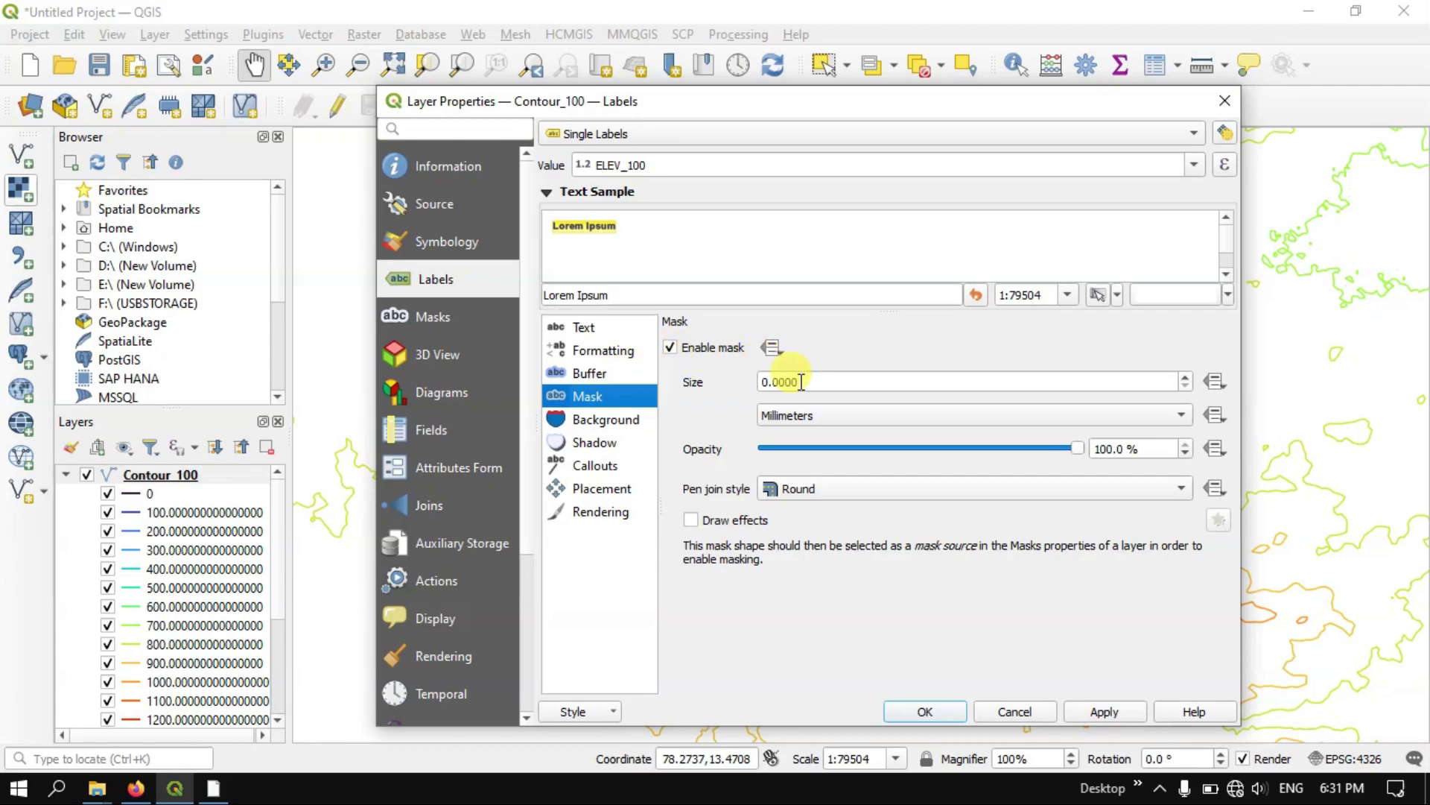
left_click(599, 488)
left_click(864, 414)
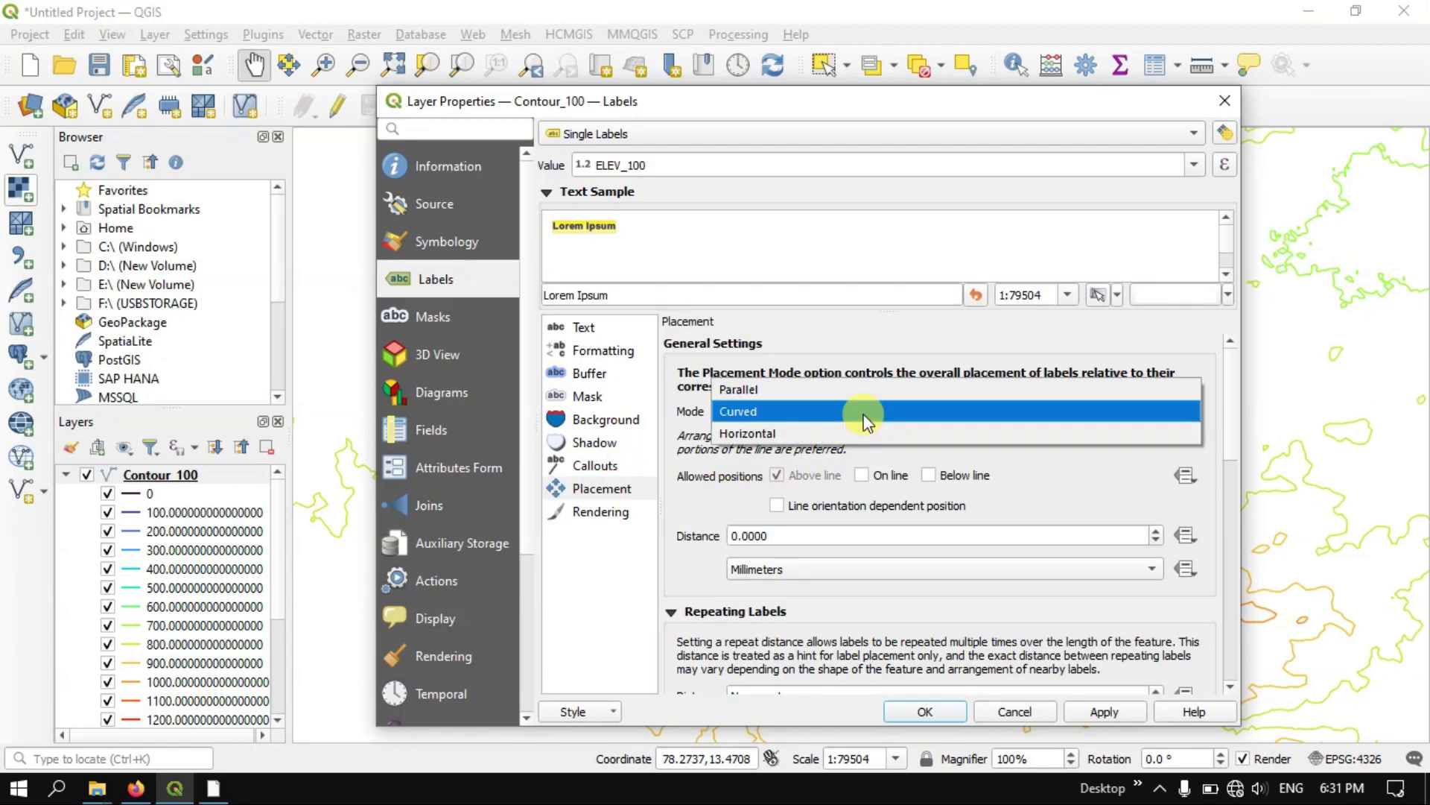
left_click(866, 418)
left_click(820, 412)
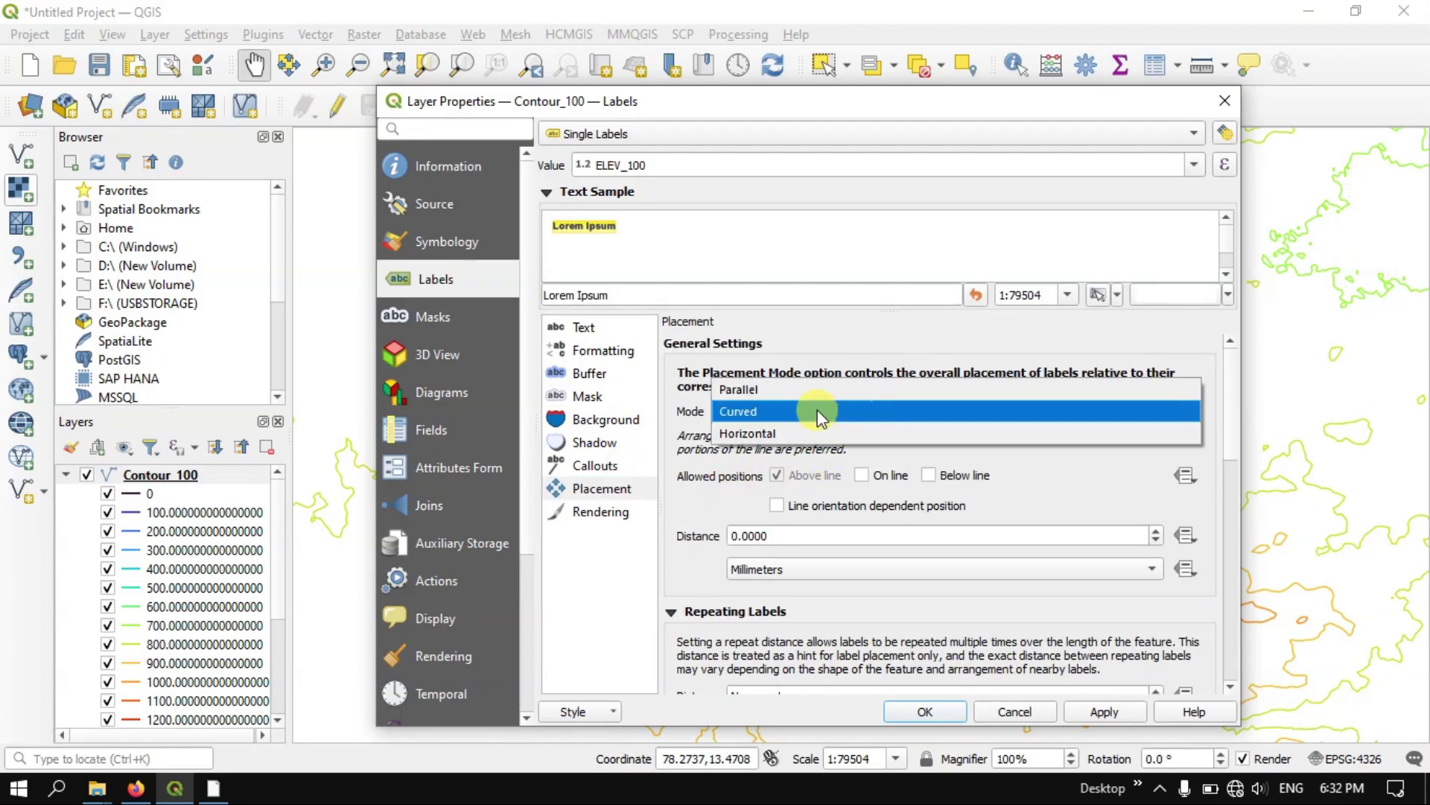
left_click(748, 413)
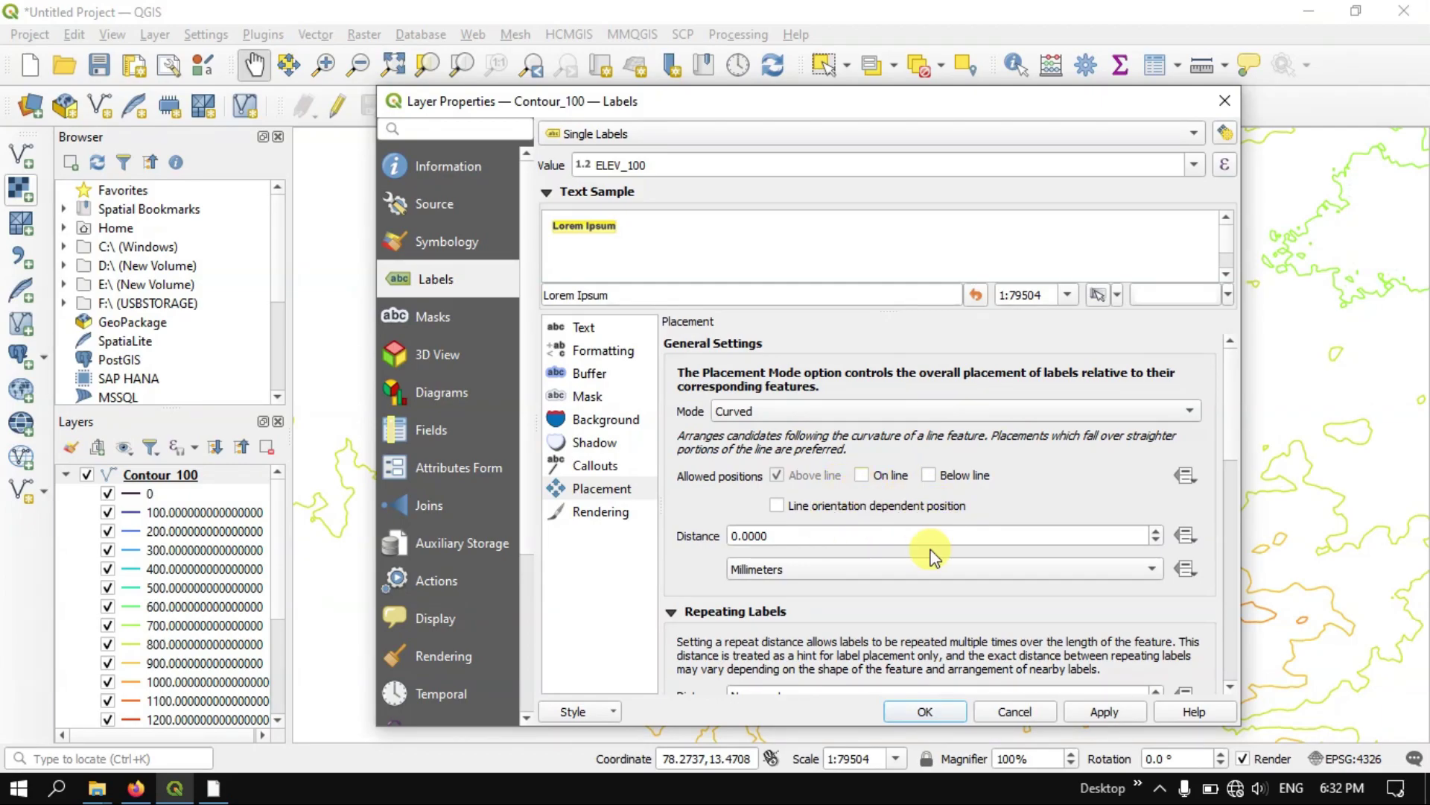
Confirm the Contour_100 label settings so curved elevation labels like 900, 1000 and 1100 show on the map
left_click(944, 709)
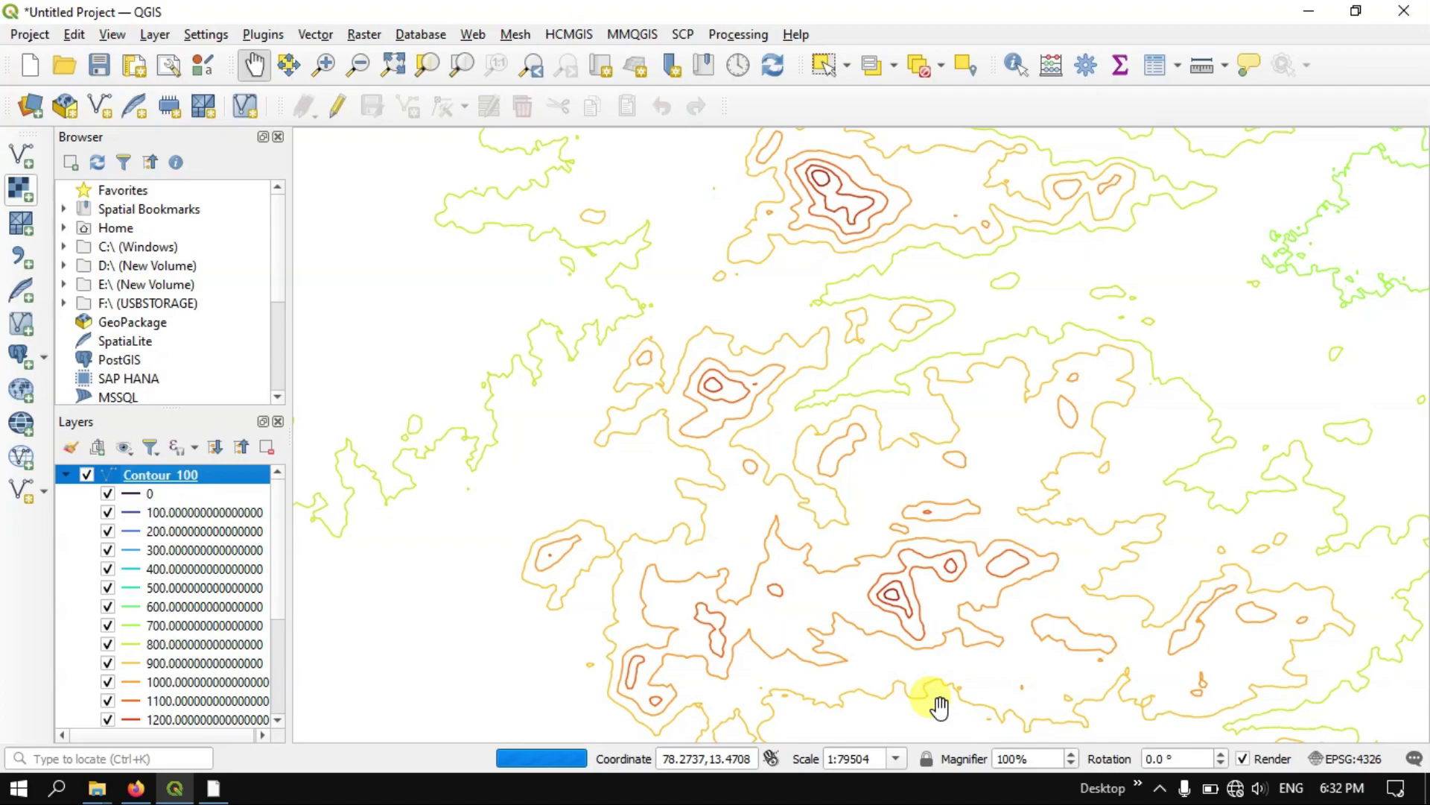